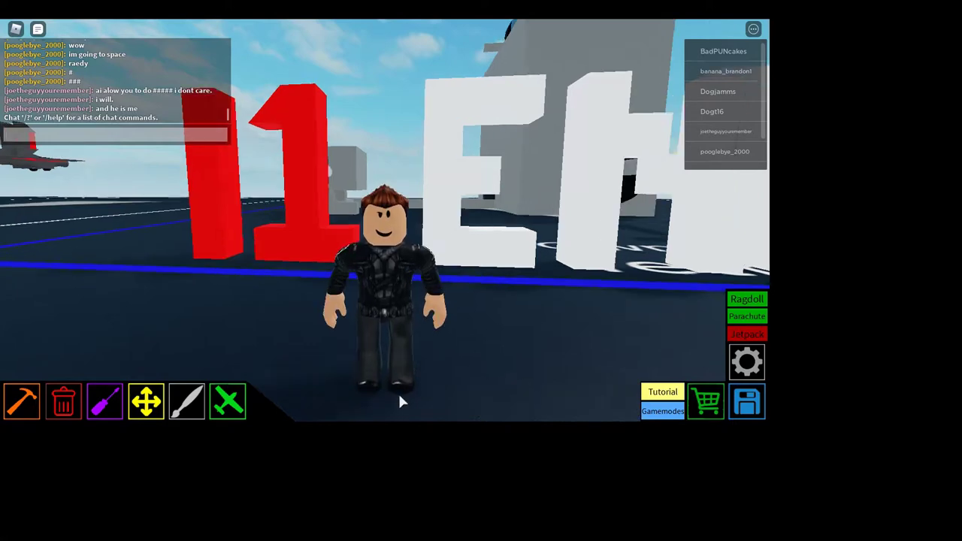
scroll(397, 392, up, 5)
text(aw)
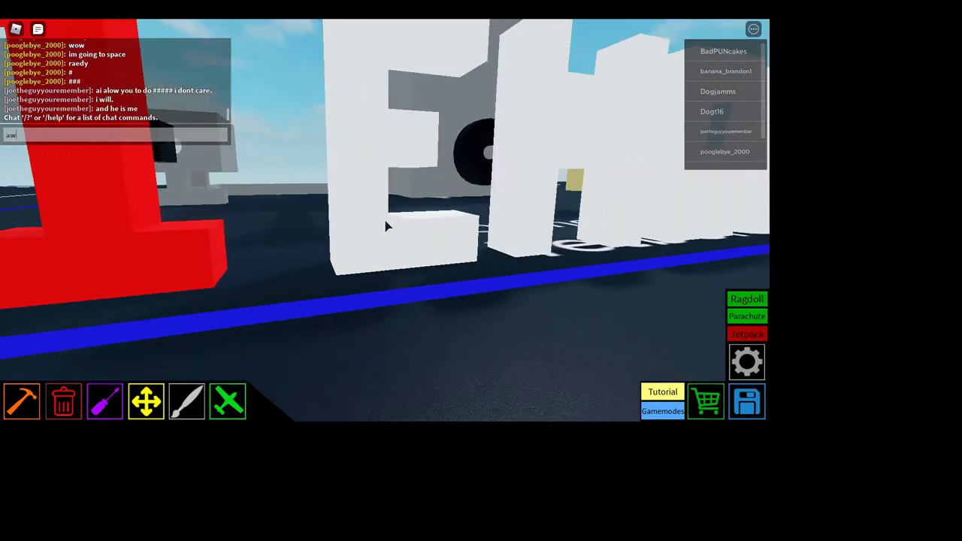
scroll(384, 225, down, 5)
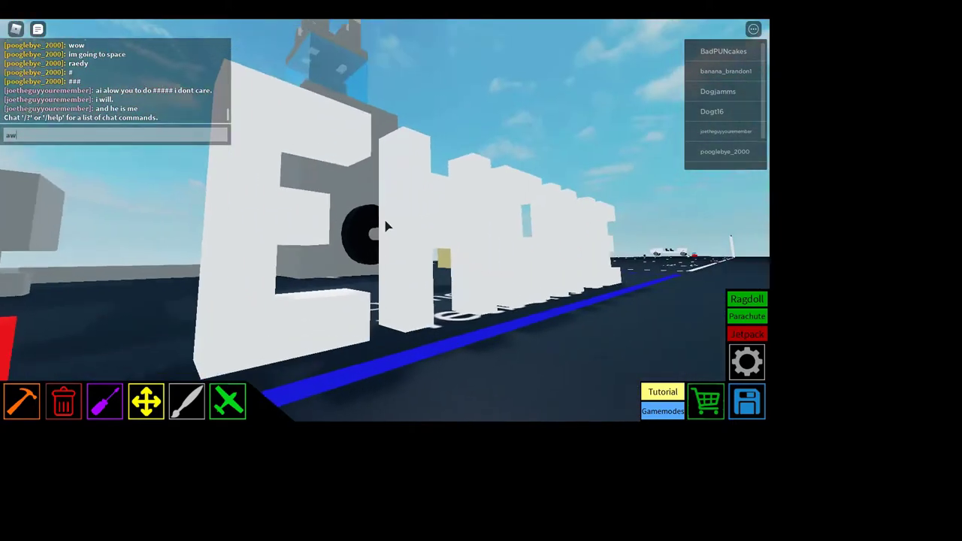
scroll(385, 226, down, 3)
text(w a)
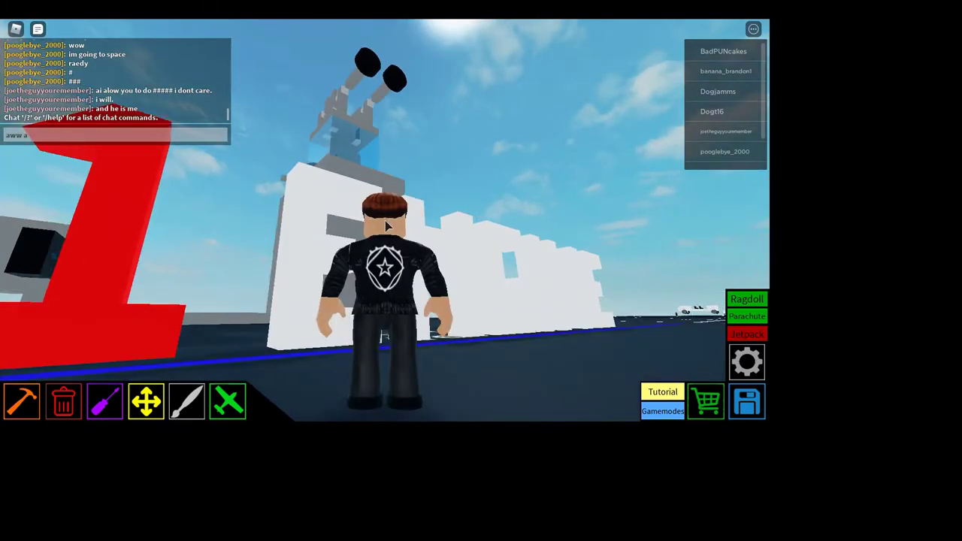
- Walk the avatar around the red 11 blocks and the ENGINE letters
key(Escape)
key(a)
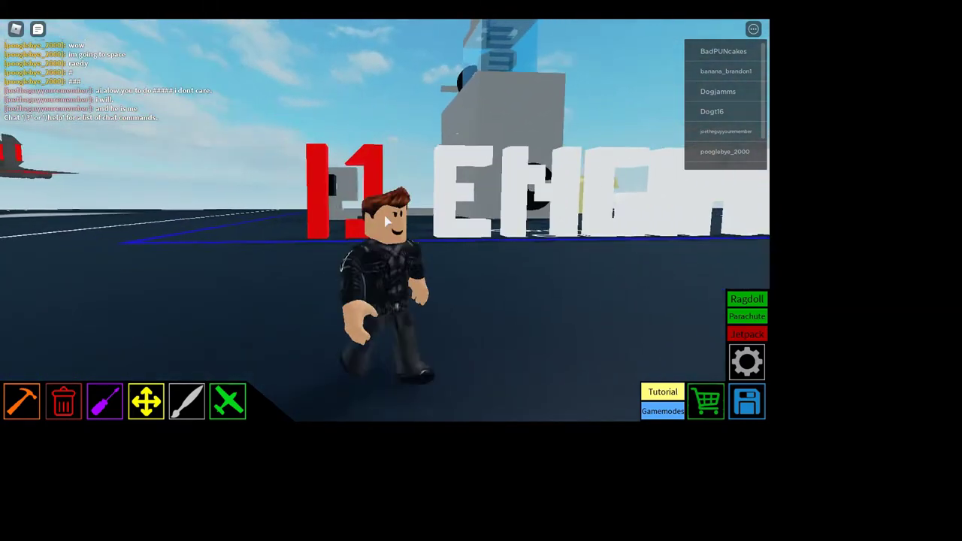
key(w)
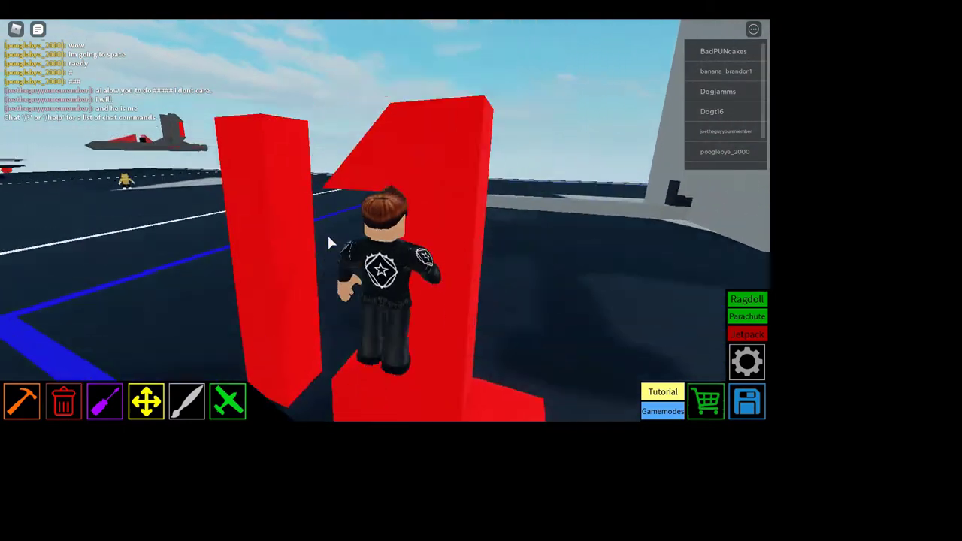
key(s)
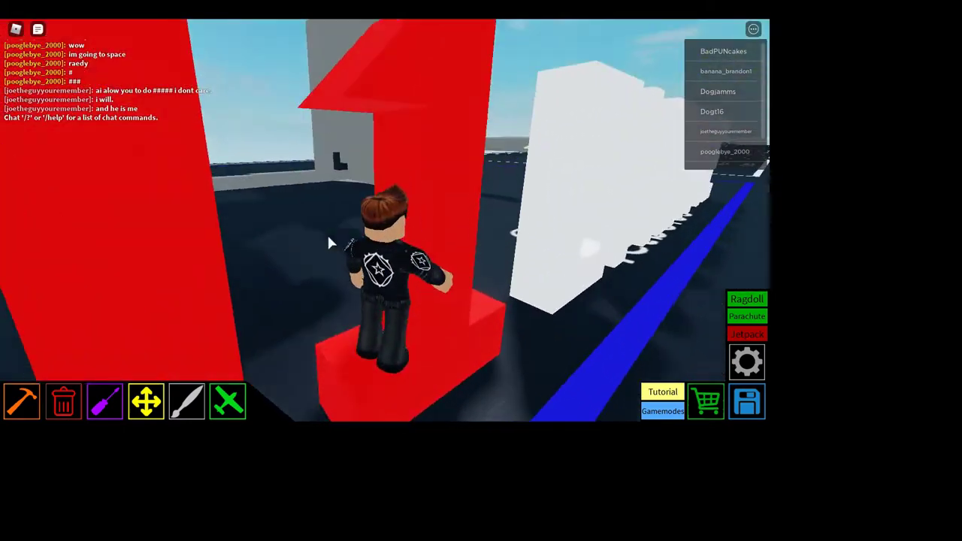
key(d)
key(s)
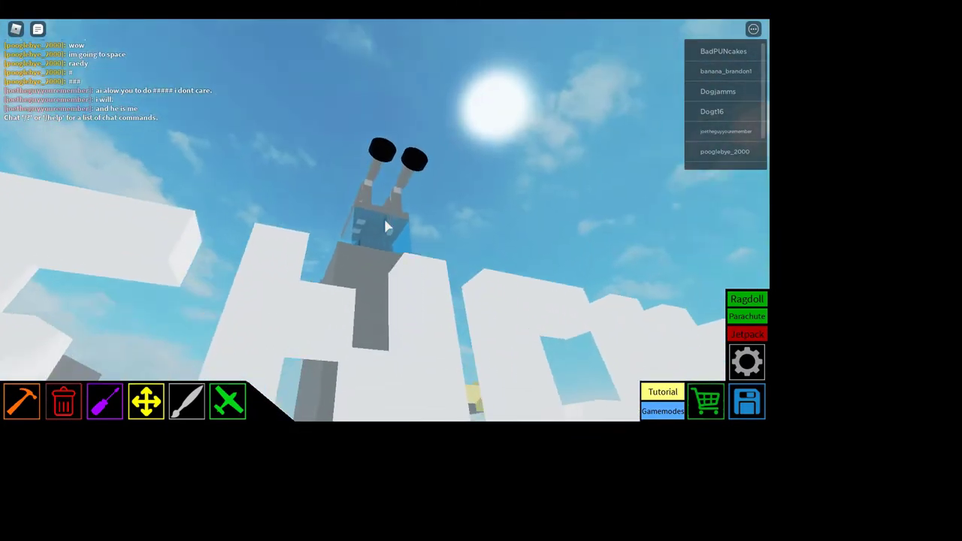
- Walk up to the grey tower wall, then back toward the white letters
key(s)
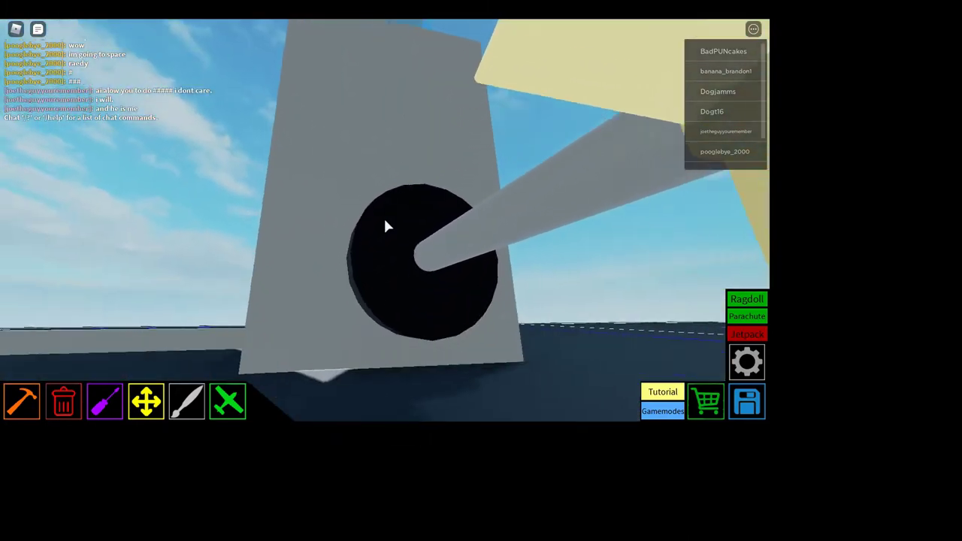
key(w)
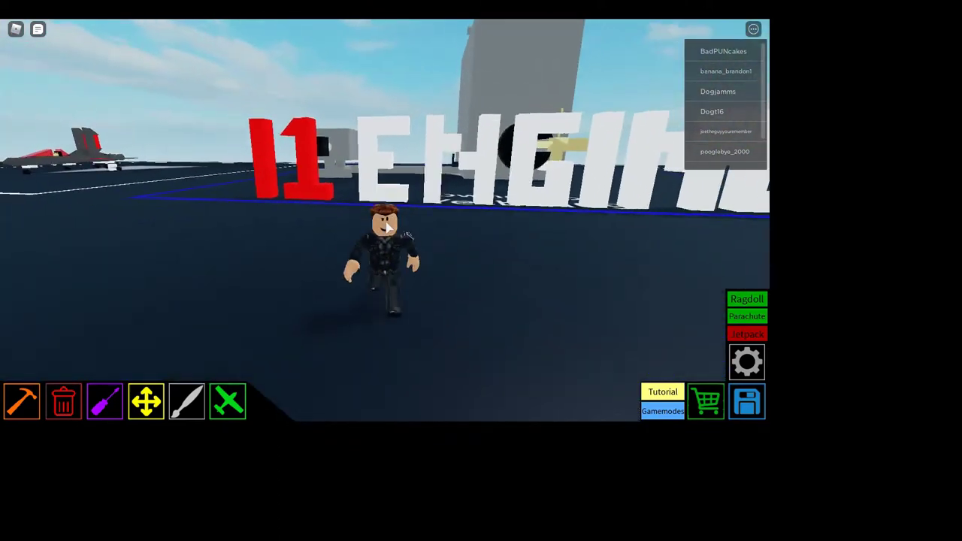
scroll(388, 227, up, 3)
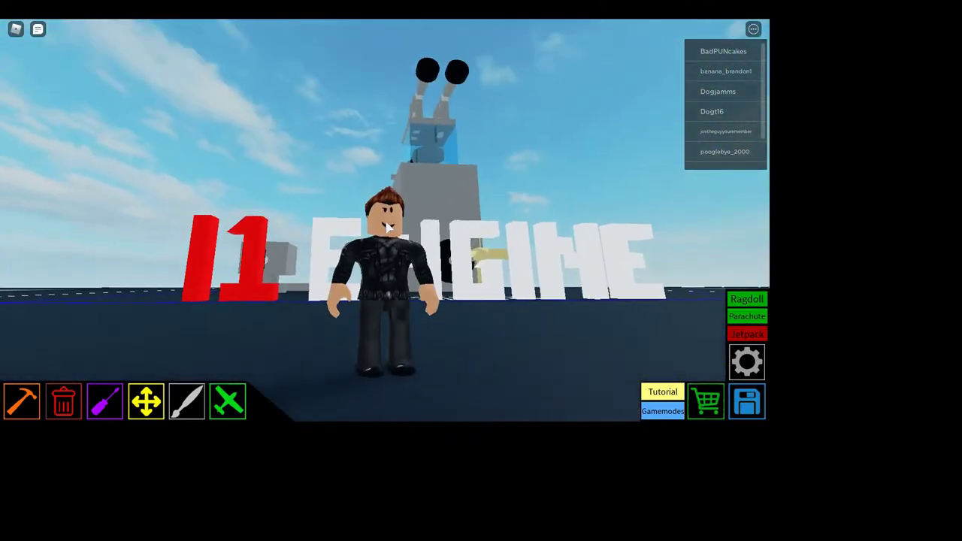
key(a)
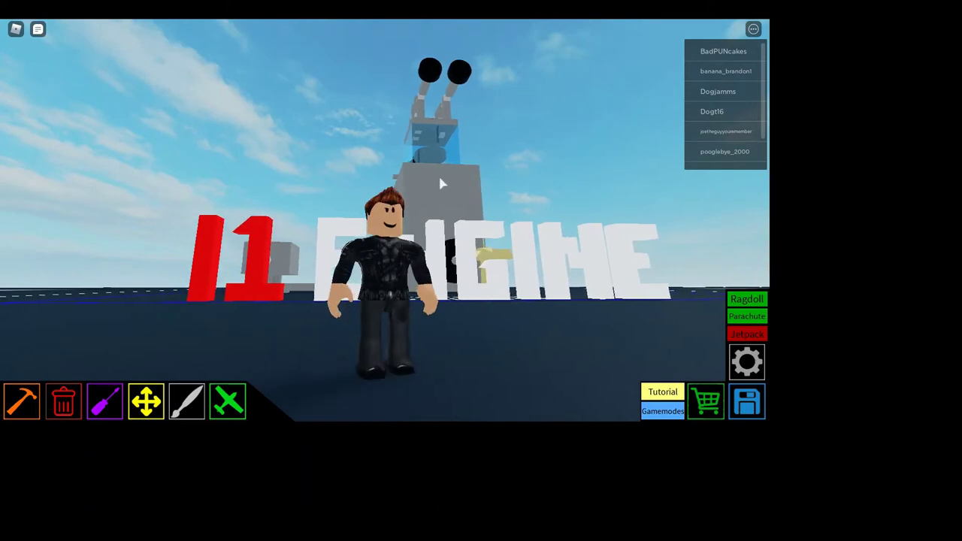
key(w)
key(s)
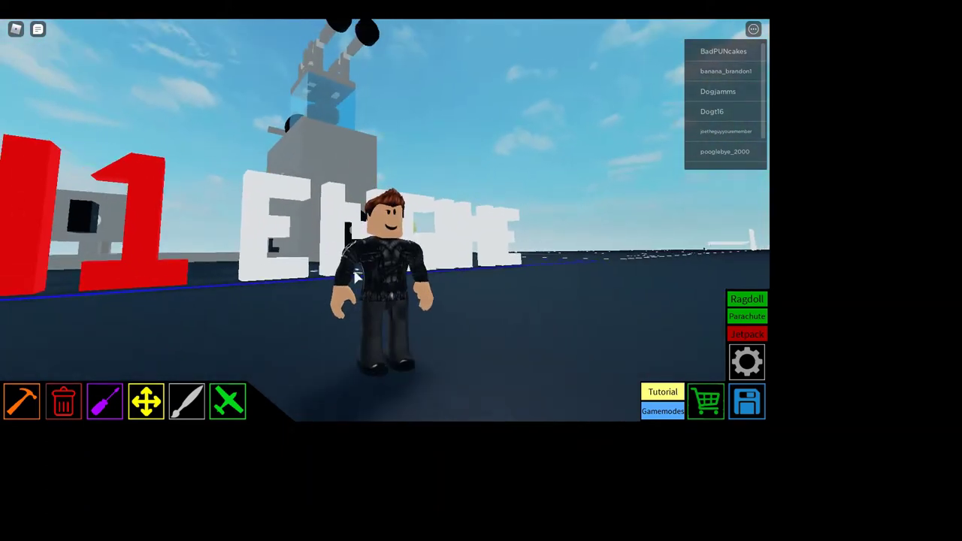
right_click(357, 277)
key(s)
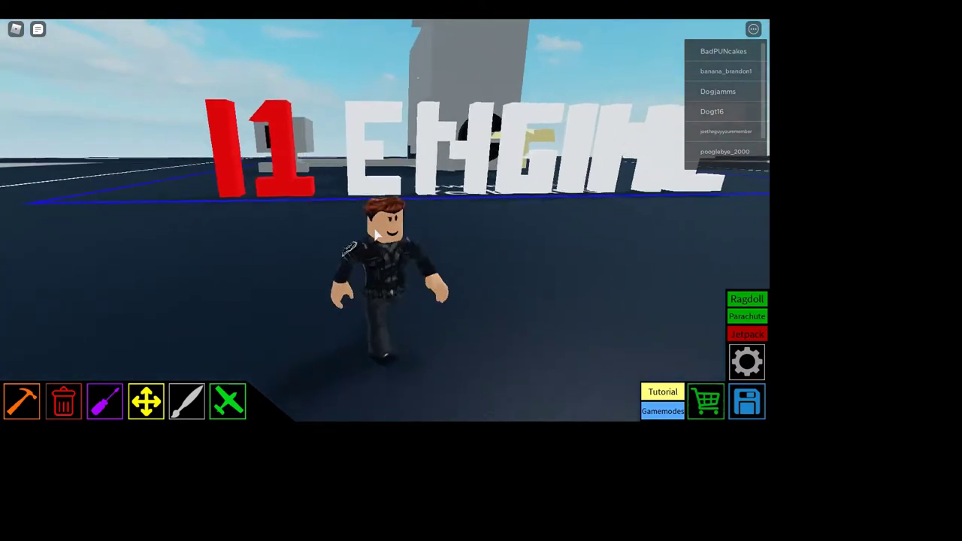
scroll(387, 225, up, 3)
scroll(387, 226, down, 3)
- Switch to block placing and approach the grey engine block
key(w)
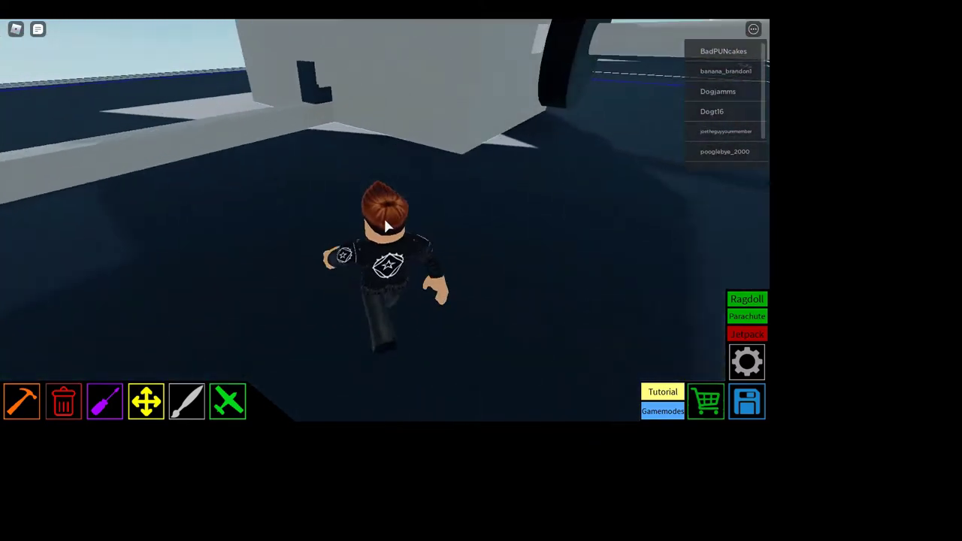
key(1)
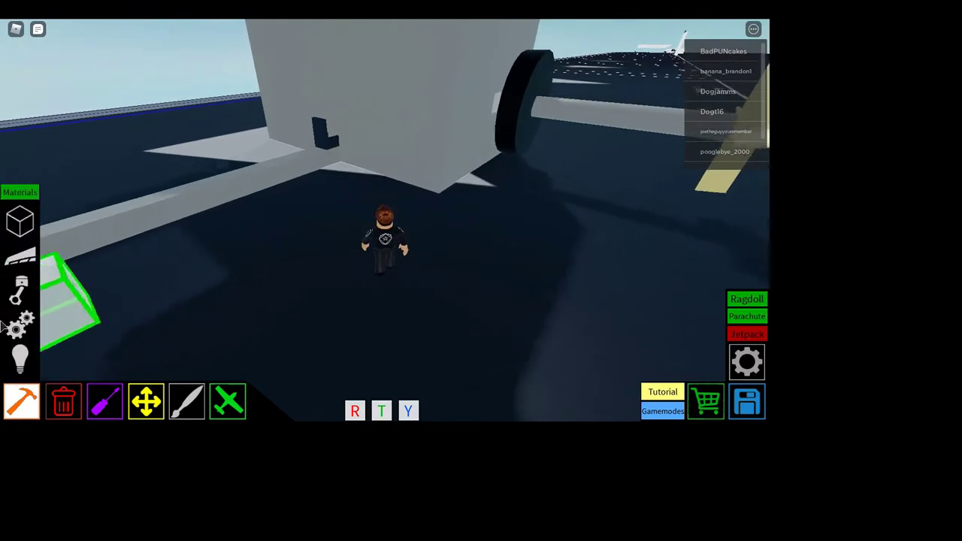
key(s)
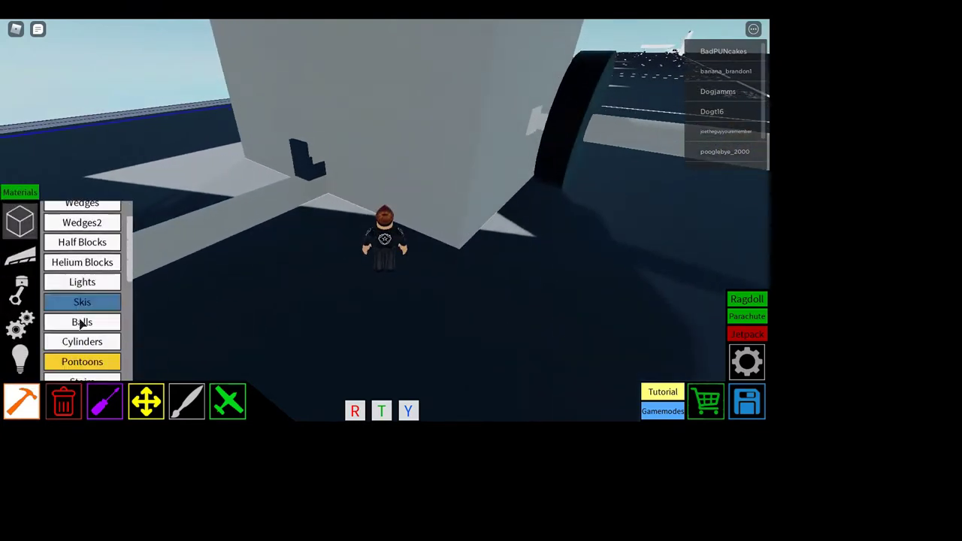
scroll(383, 240, up, 3)
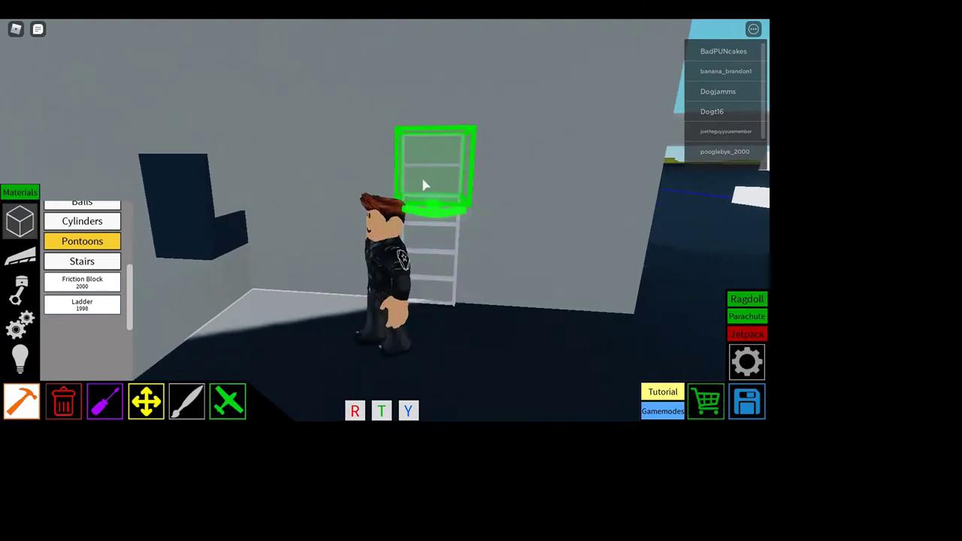
drag(429, 178, 399, 158)
scroll(398, 156, down, 5)
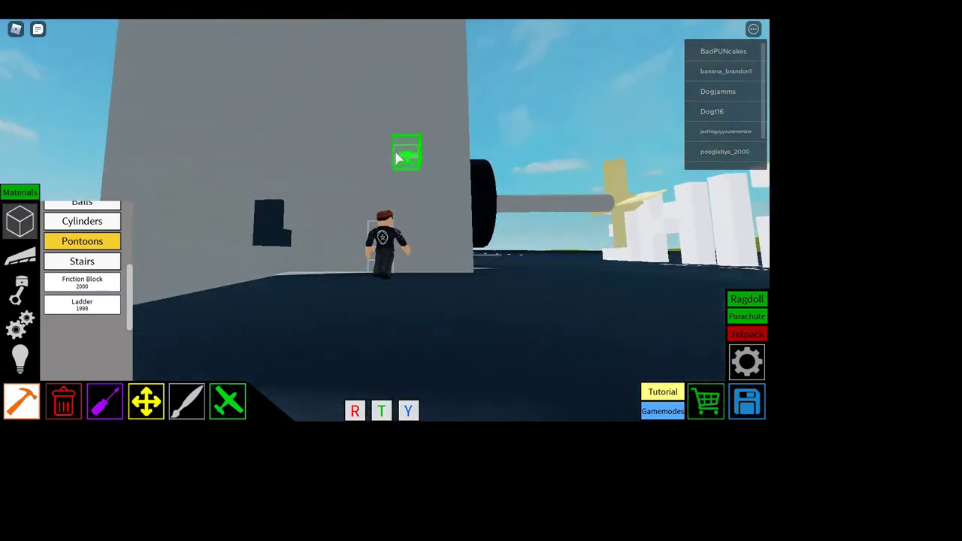
- Stack ladder segments up from the platform through the glass cylinder, climbing as they go
click(380, 185)
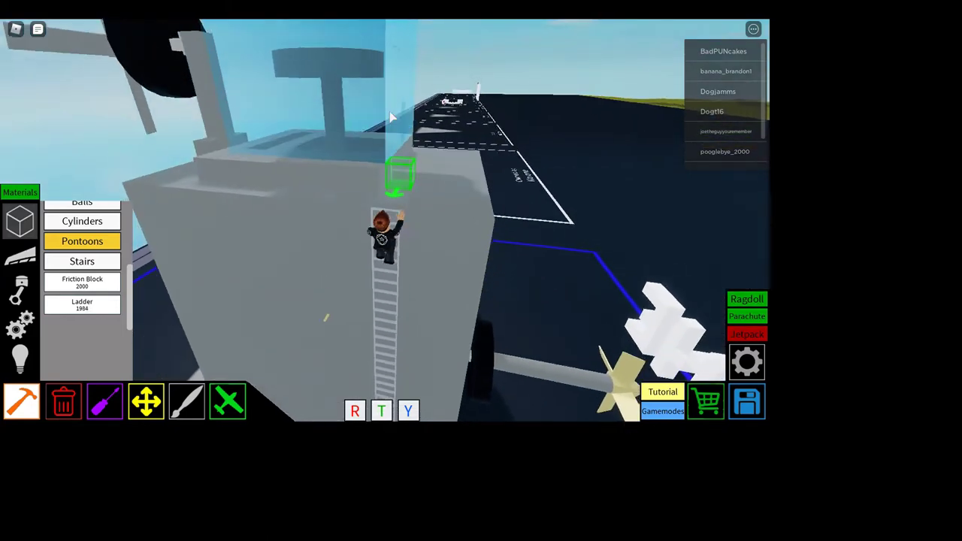
scroll(391, 114, down, 5)
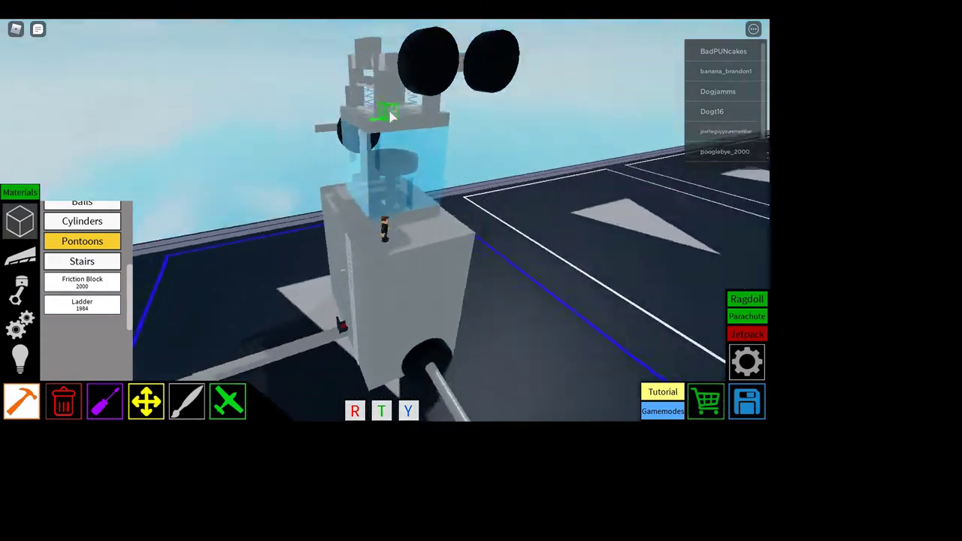
scroll(389, 111, up, 5)
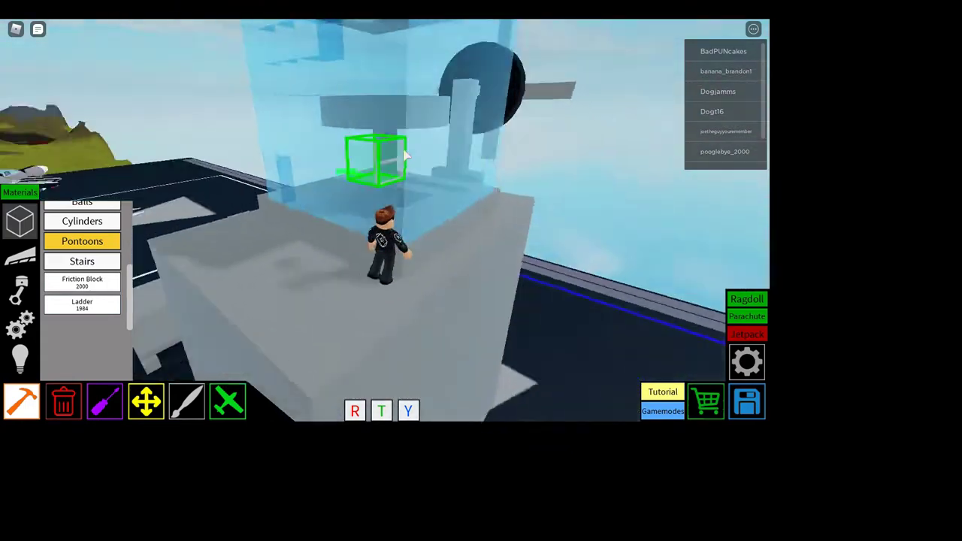
scroll(389, 111, down, 3)
scroll(404, 155, down, 3)
scroll(404, 155, down, 2)
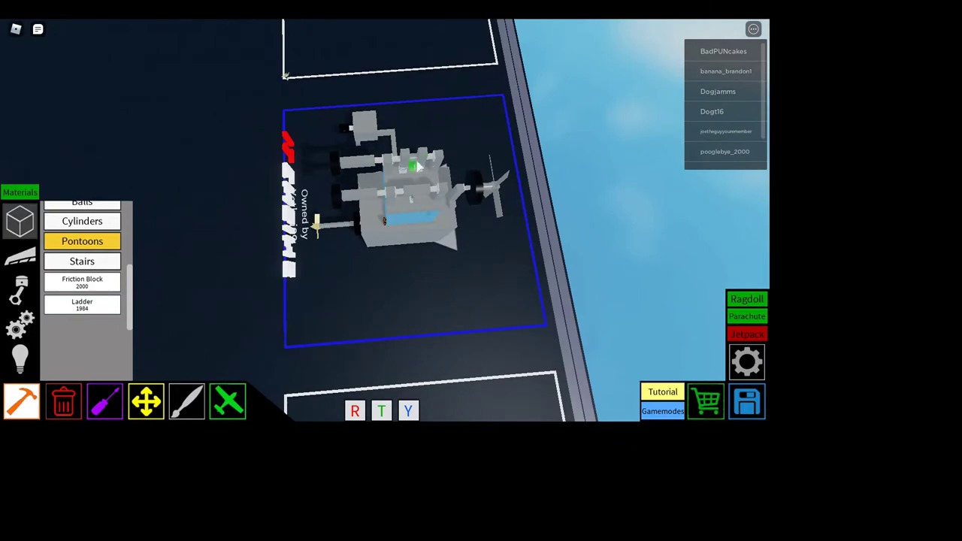
scroll(417, 167, up, 2)
scroll(417, 169, up, 4)
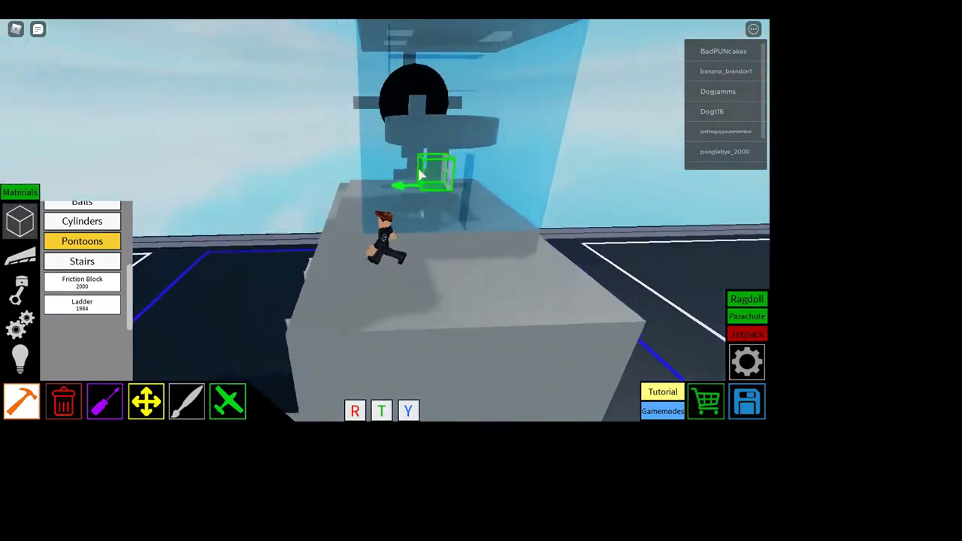
key(Right)
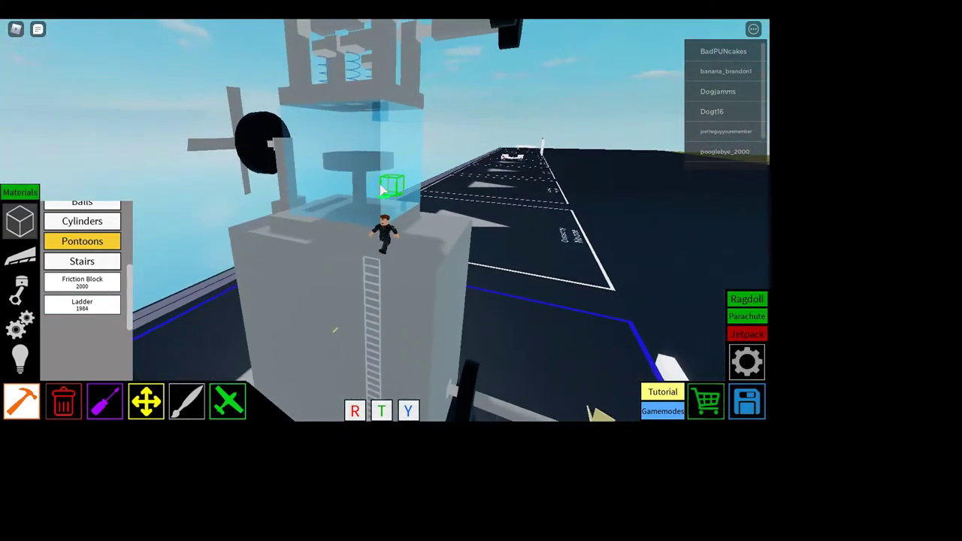
key(Right)
scroll(382, 190, up, 3)
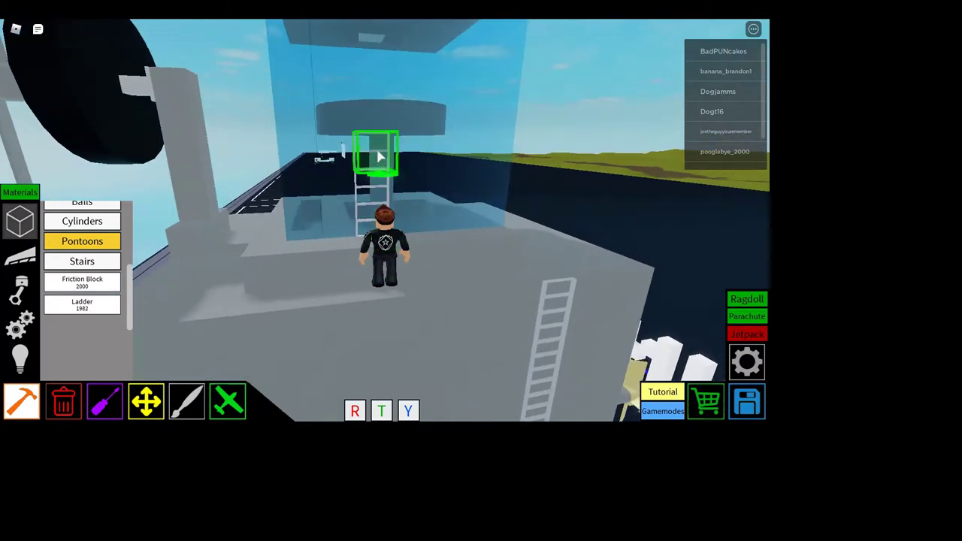
click(379, 156)
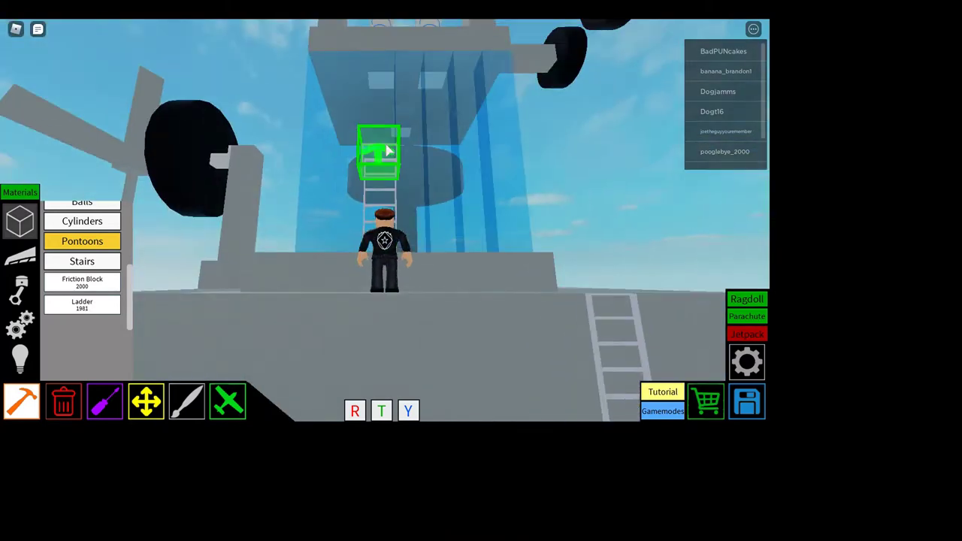
key(w)
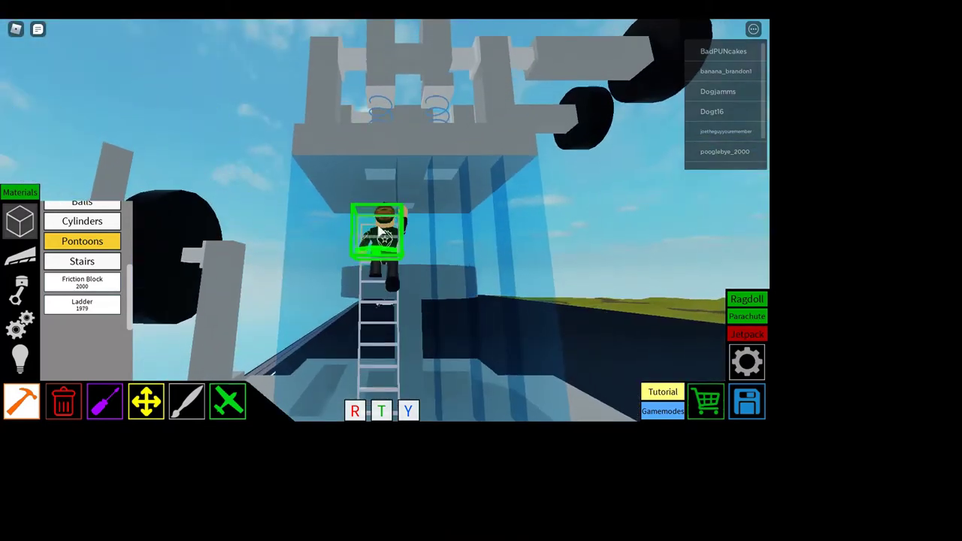
click(370, 155)
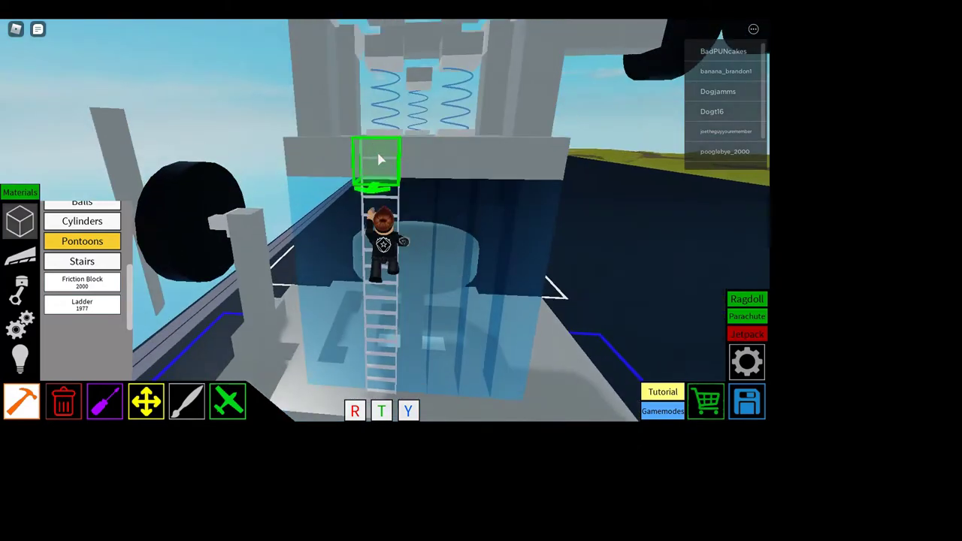
click(378, 156)
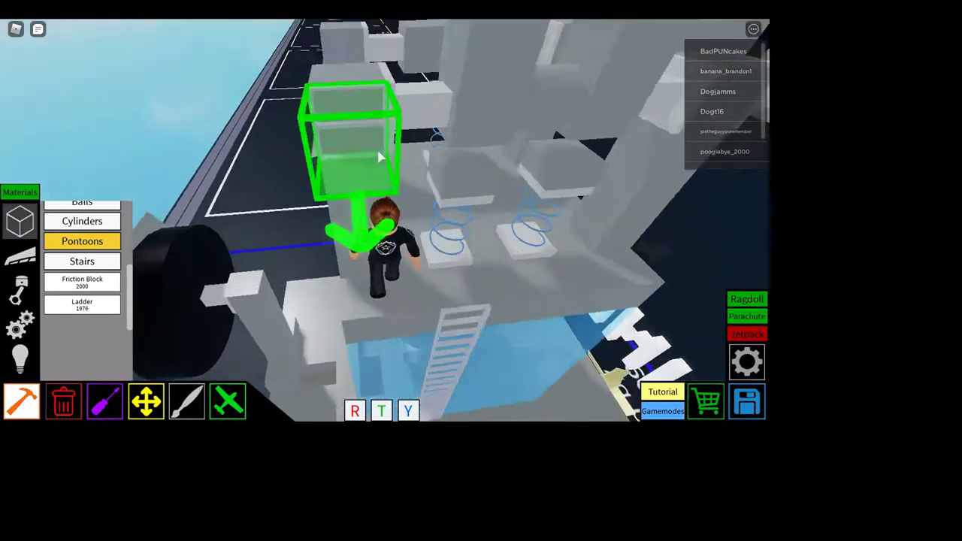
scroll(385, 195, up, 5)
scroll(385, 226, down, 5)
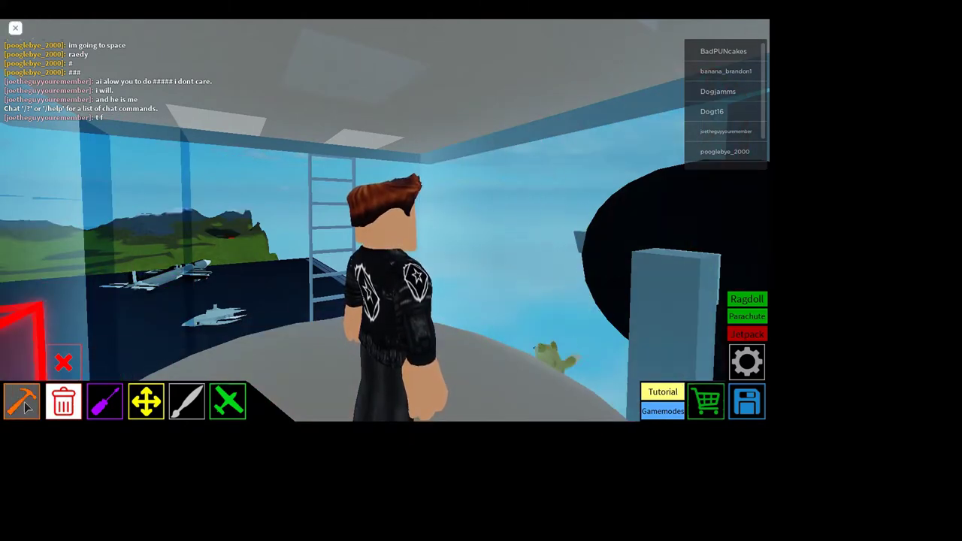
- Dismiss the reset prompt and run down off the engine onto the plot floor
key(r)
key(Escape)
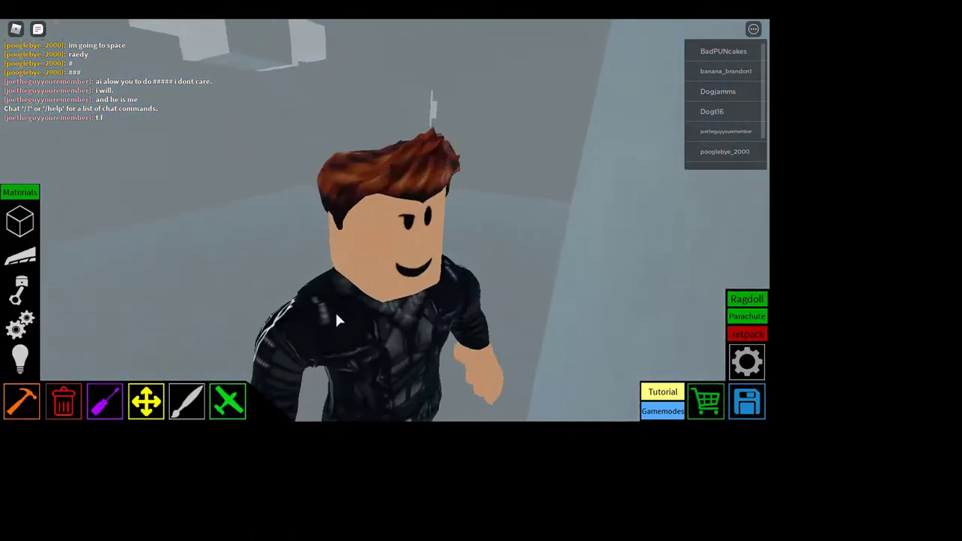
key(w)
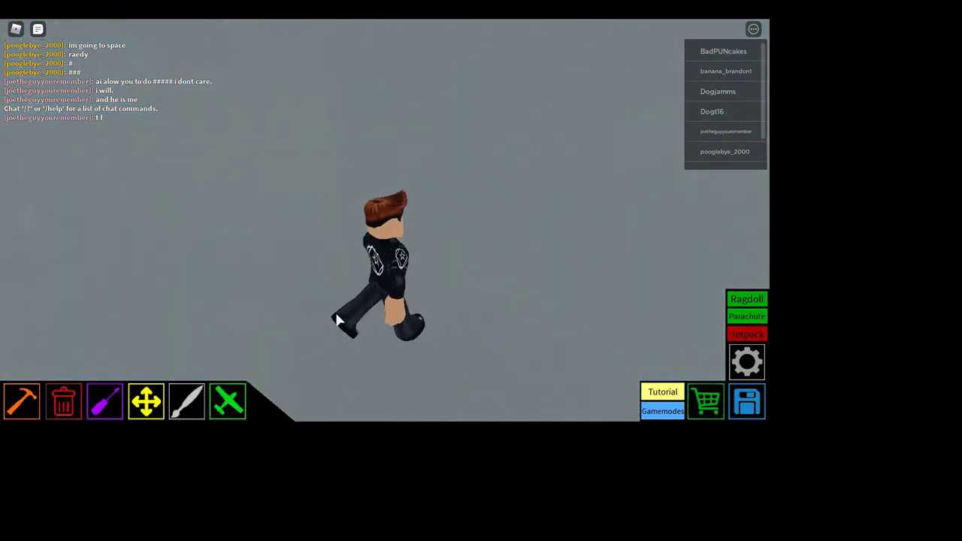
key(s)
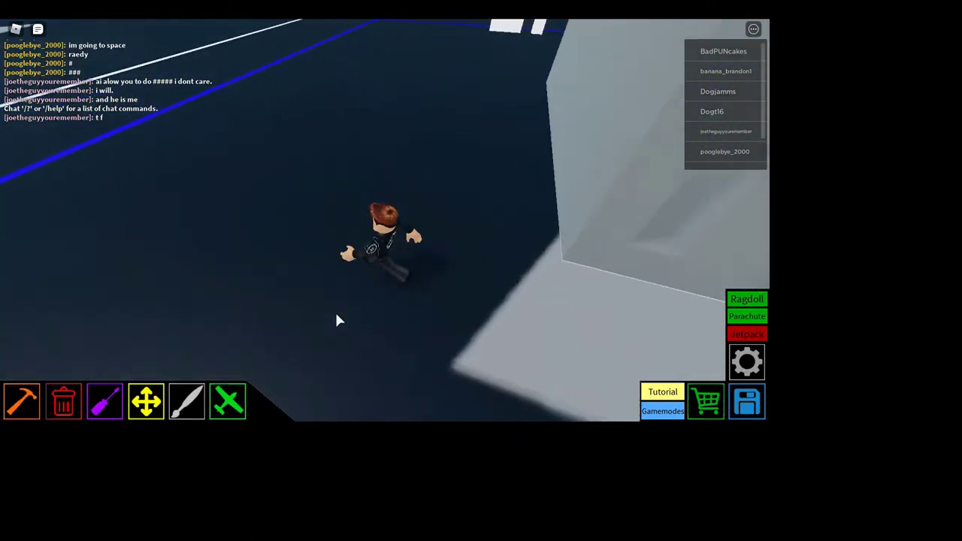
- Send 'hi' greetings to the nearby doge player while circling the view
key(Left)
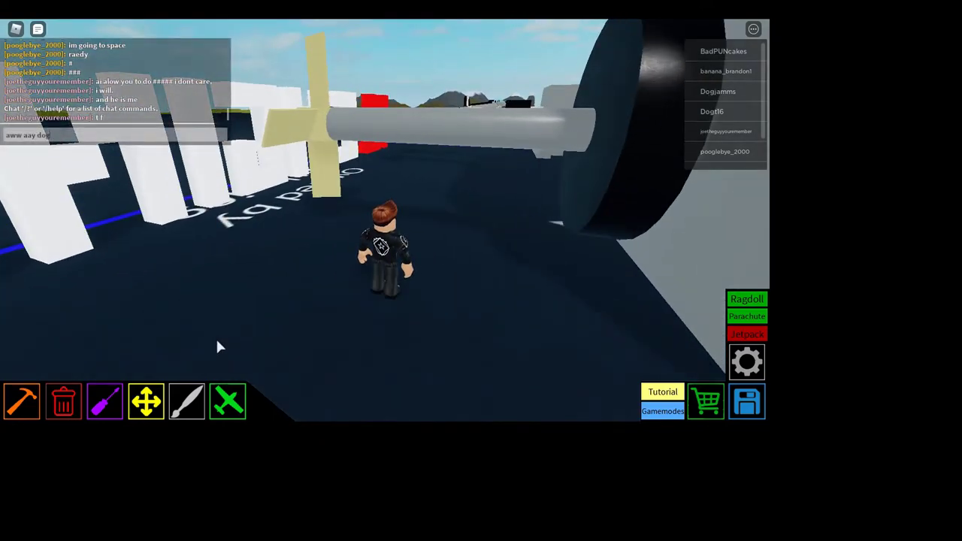
key(Return)
key(Left)
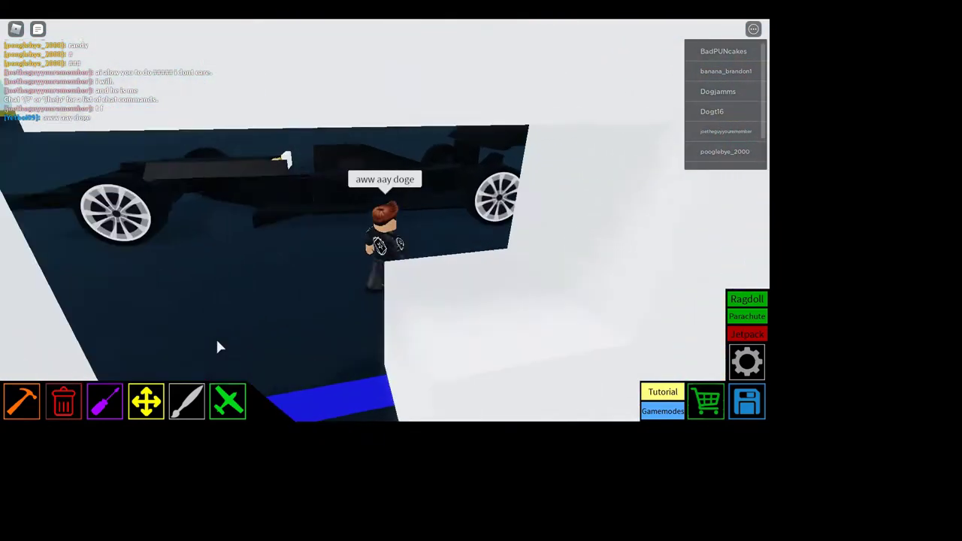
key(Left)
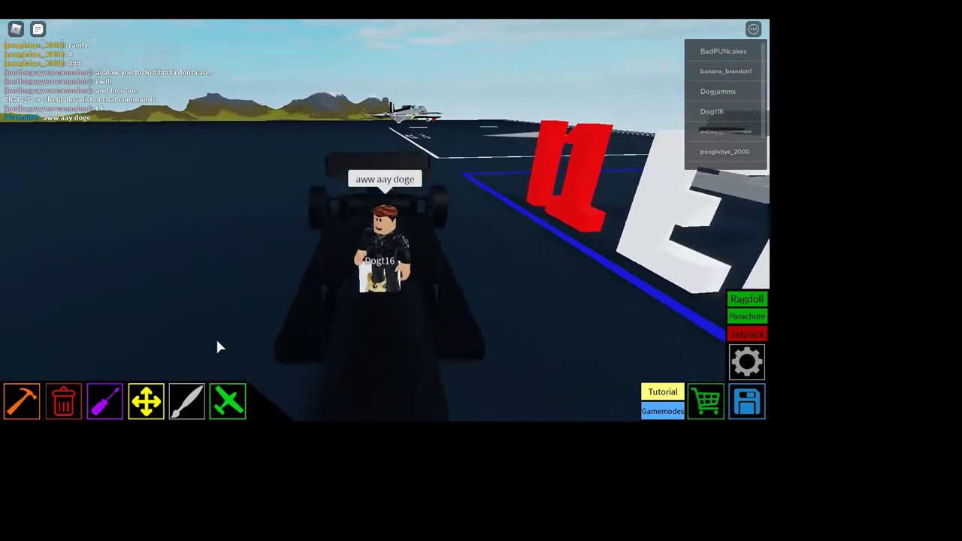
key(Left)
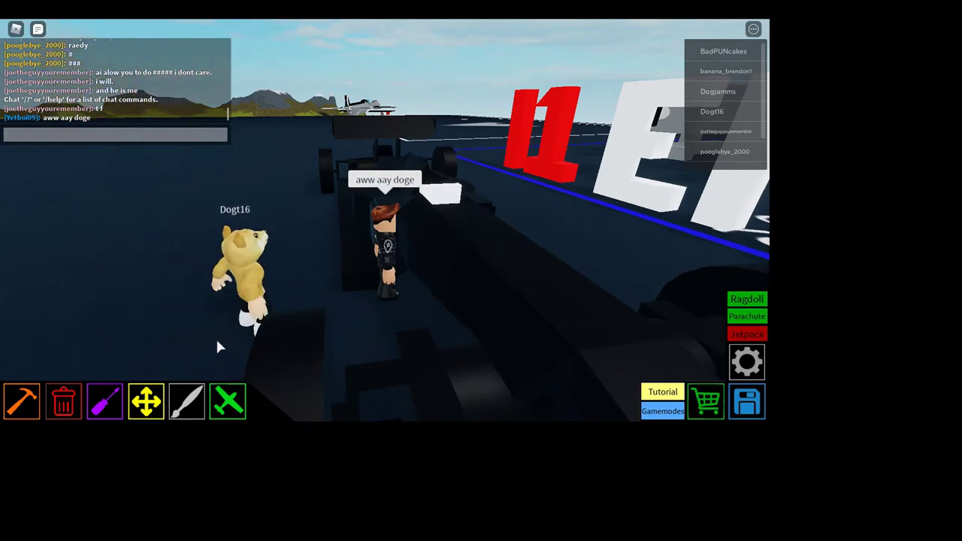
text(hi)
key(Return)
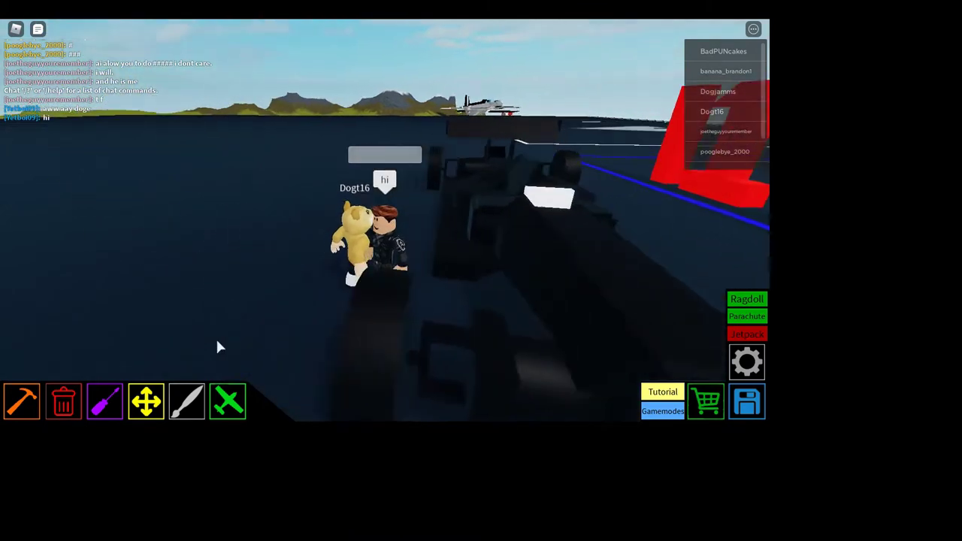
key(Right)
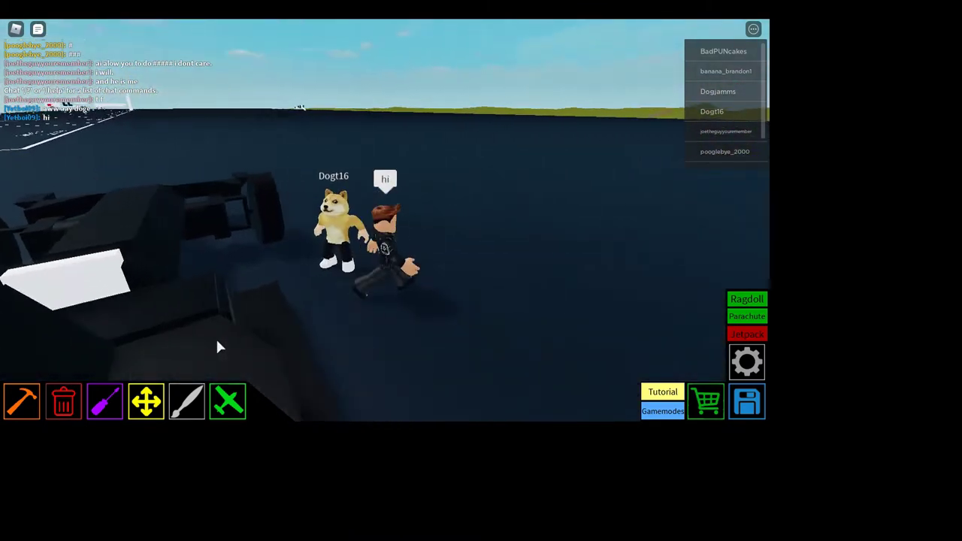
key(Left)
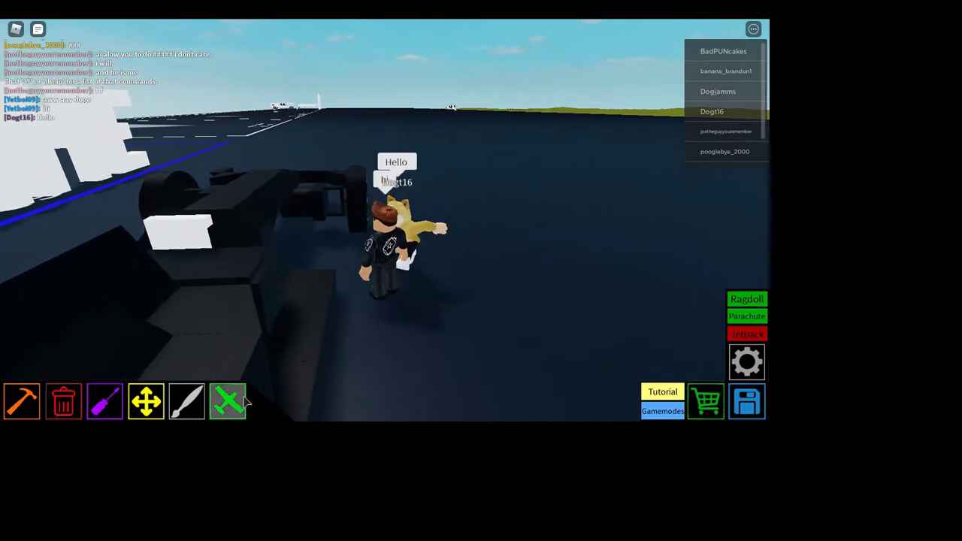
scroll(259, 377, up, 5)
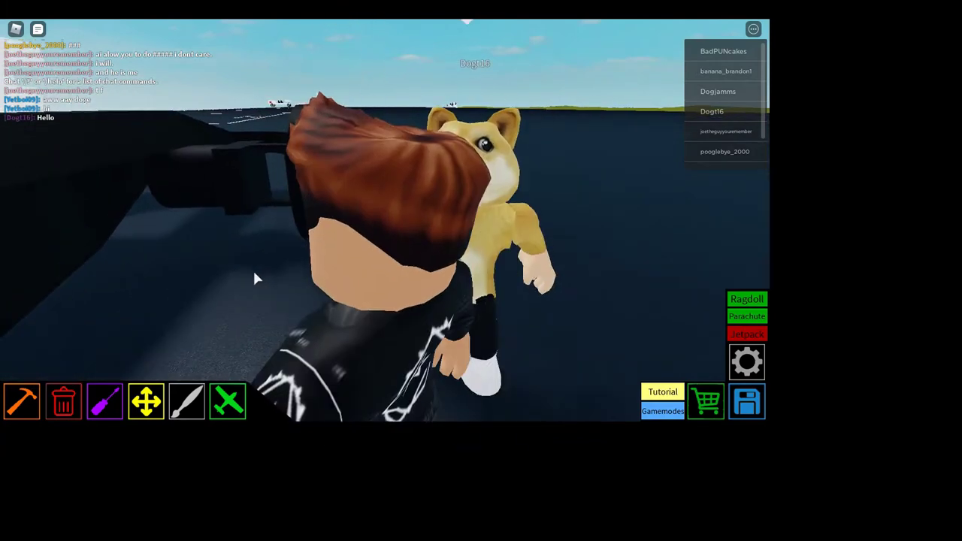
scroll(254, 278, down, 2)
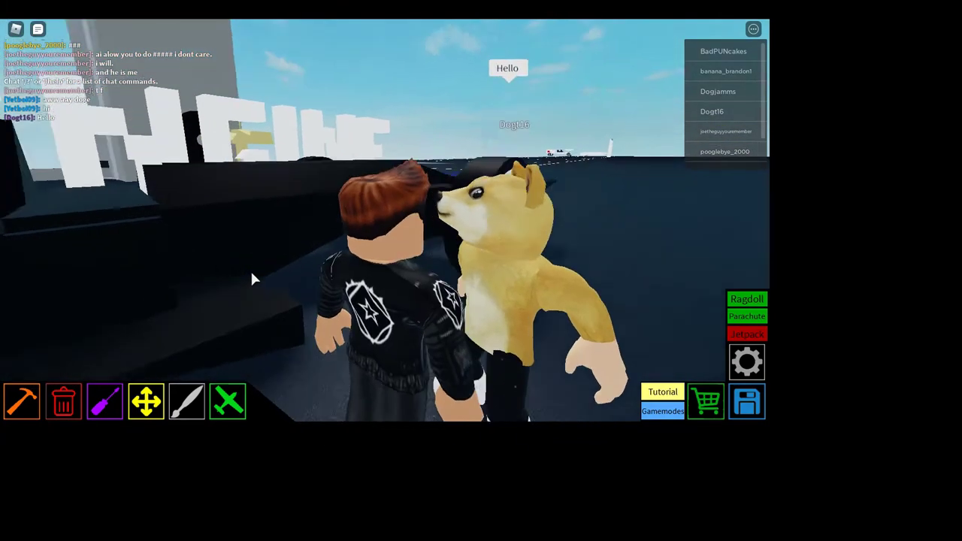
- Send another chat message, then walk through the white letters and around the doge avatar
key(slash)
text(i lov)
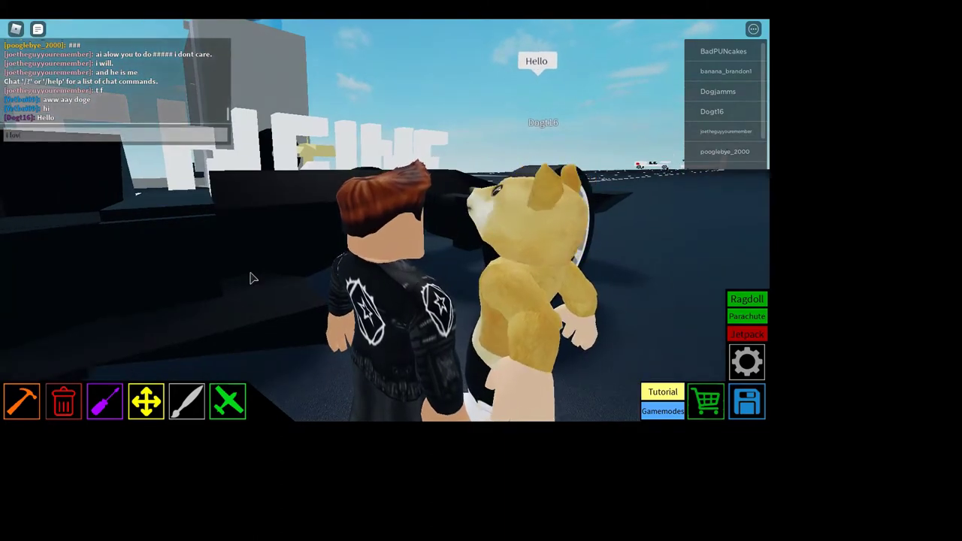
text(d)
key(Return)
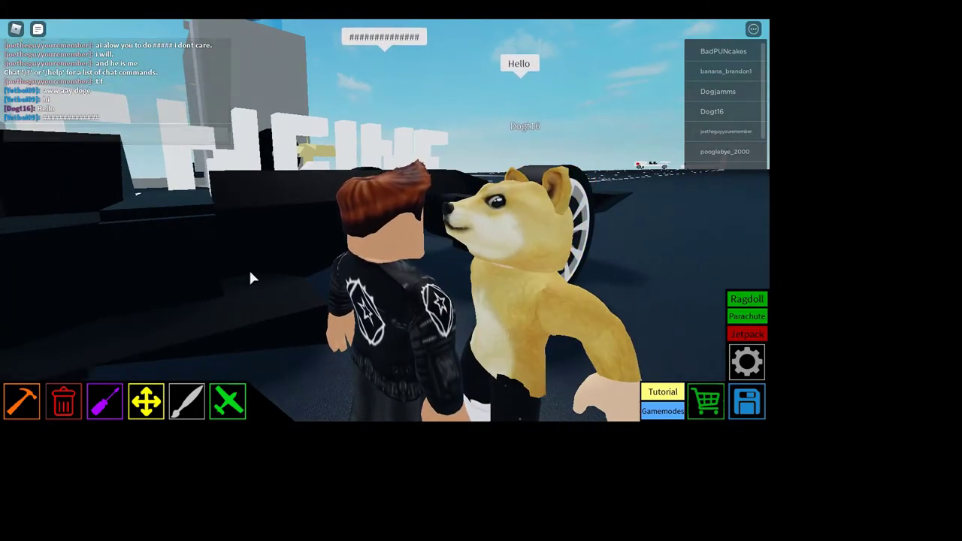
key(a)
key(w)
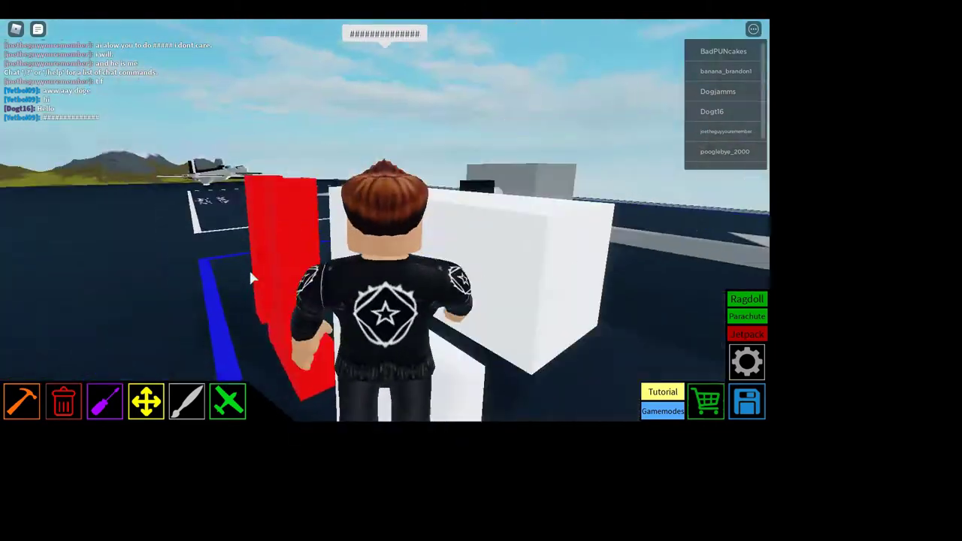
key(a)
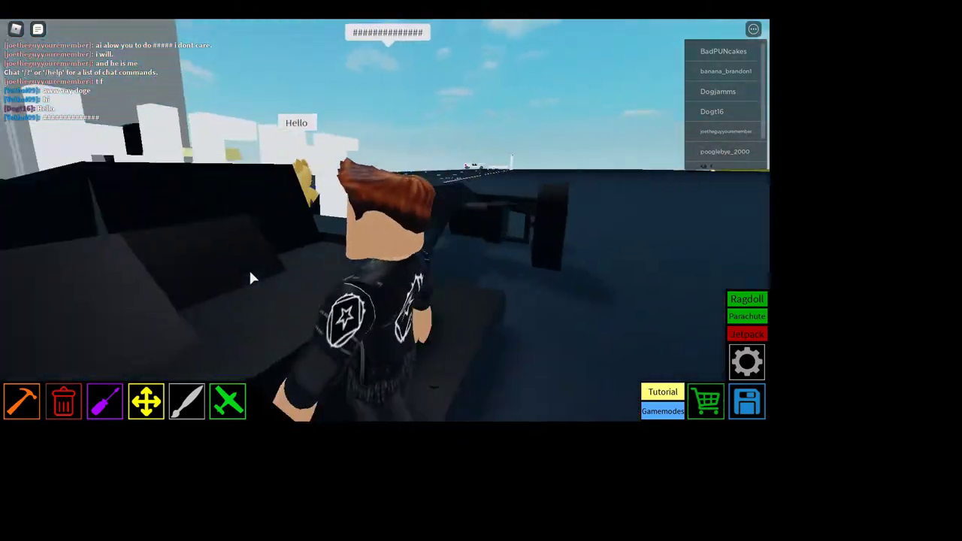
key(w)
key(d)
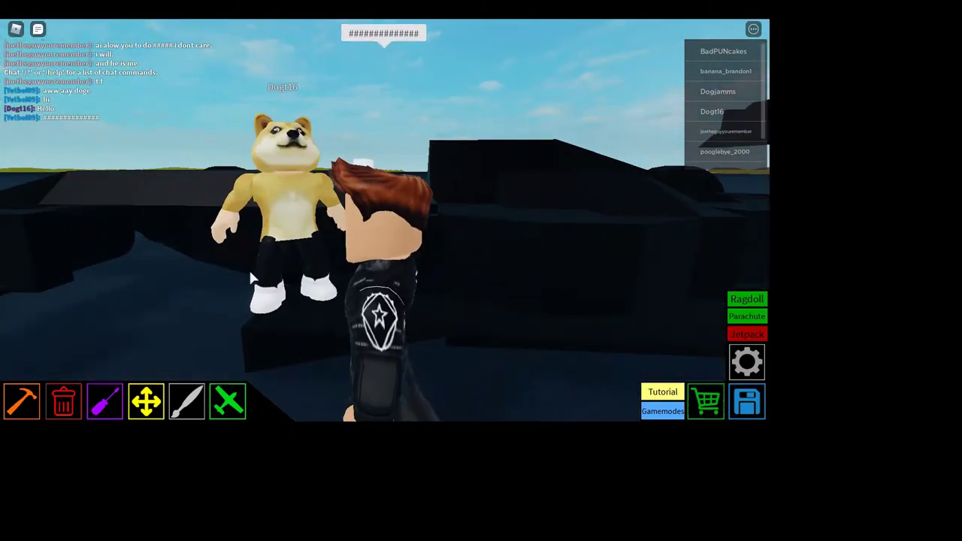
key(w)
scroll(258, 251, down, 3)
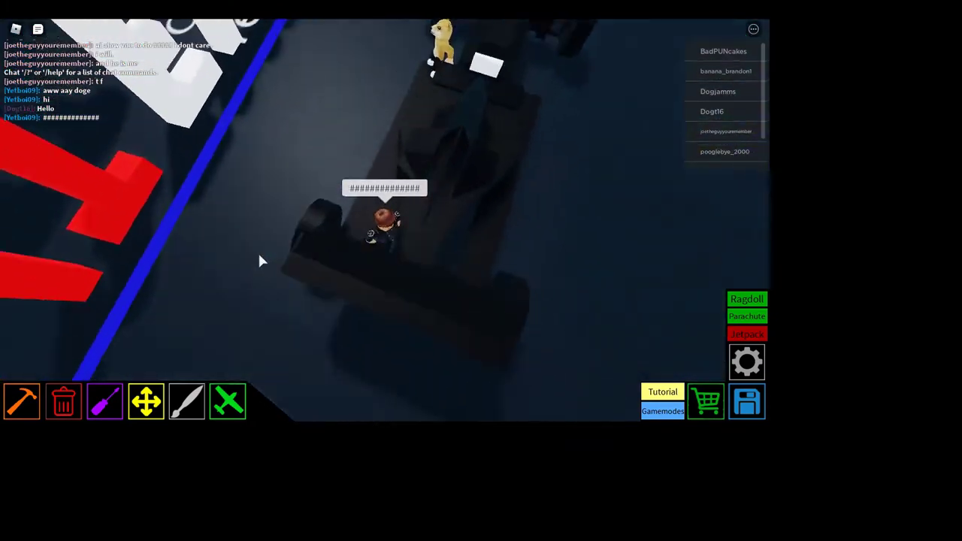
- Launch the engine build from the green X button
drag(259, 256, 262, 258)
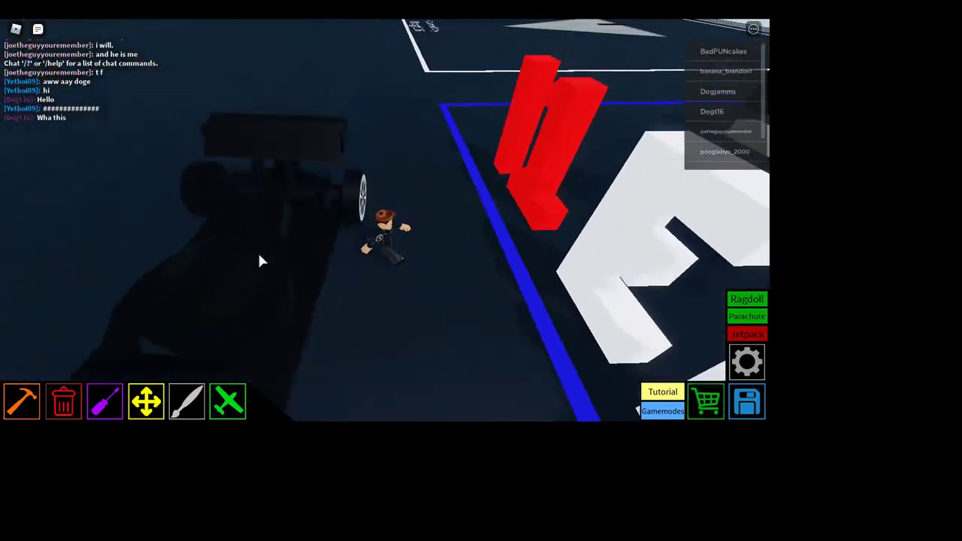
key(slash)
text(engine)
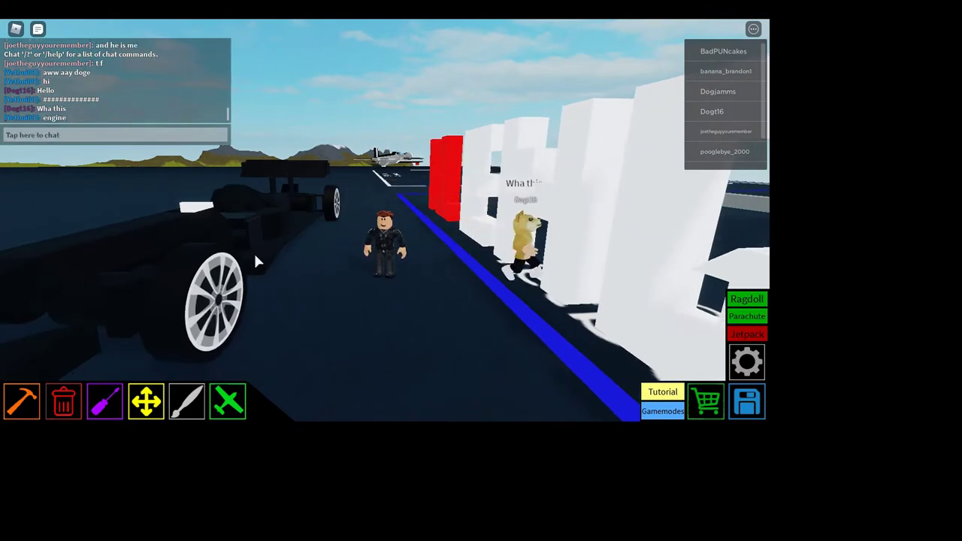
text(i will)
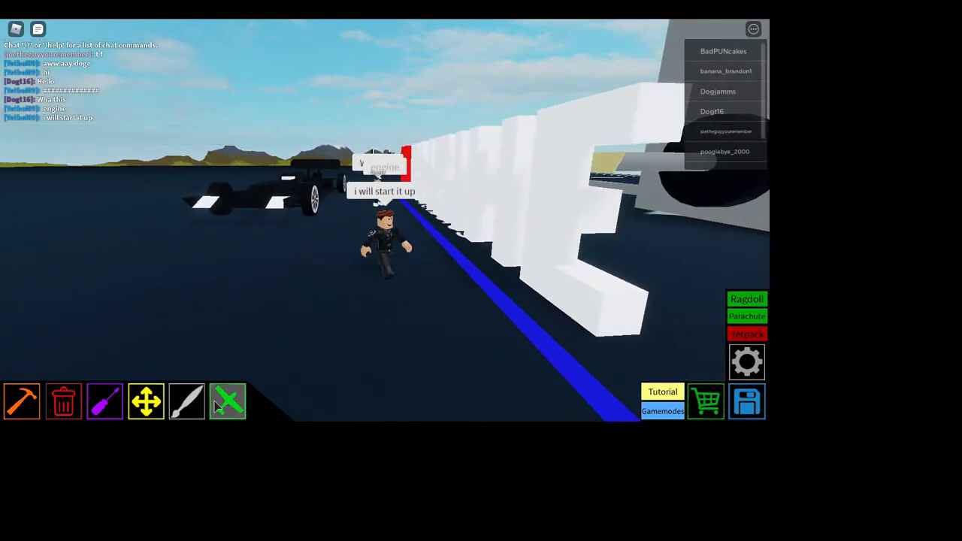
click(218, 398)
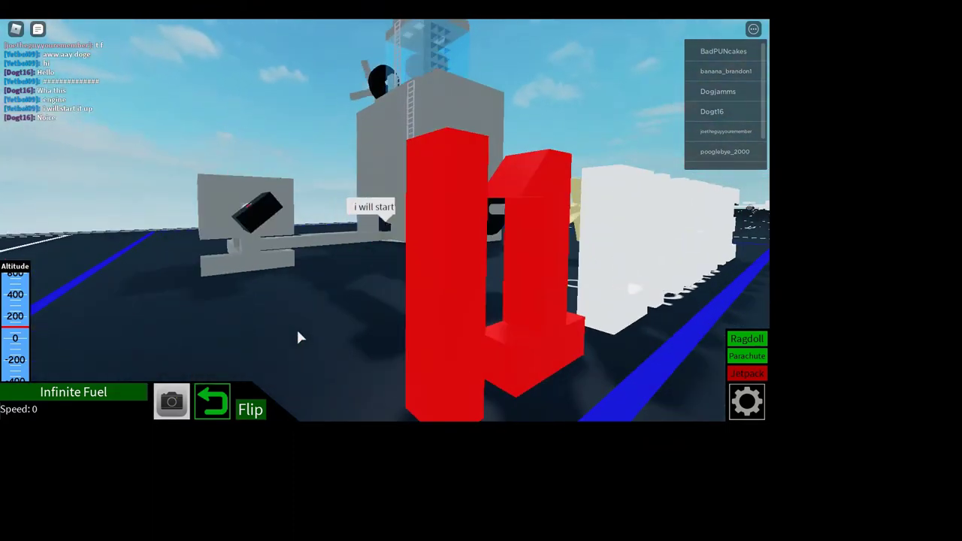
scroll(315, 308, up, 5)
scroll(361, 256, up, 3)
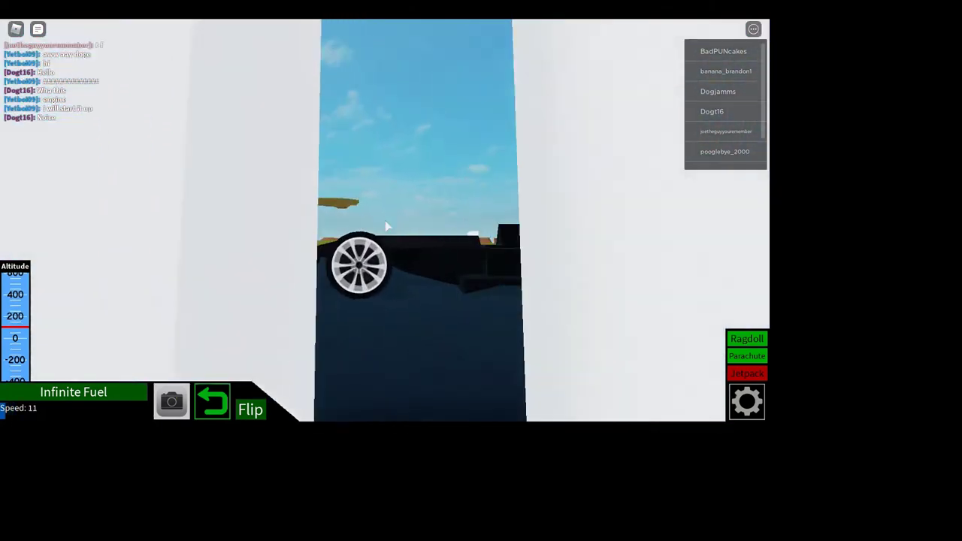
scroll(386, 225, down, 3)
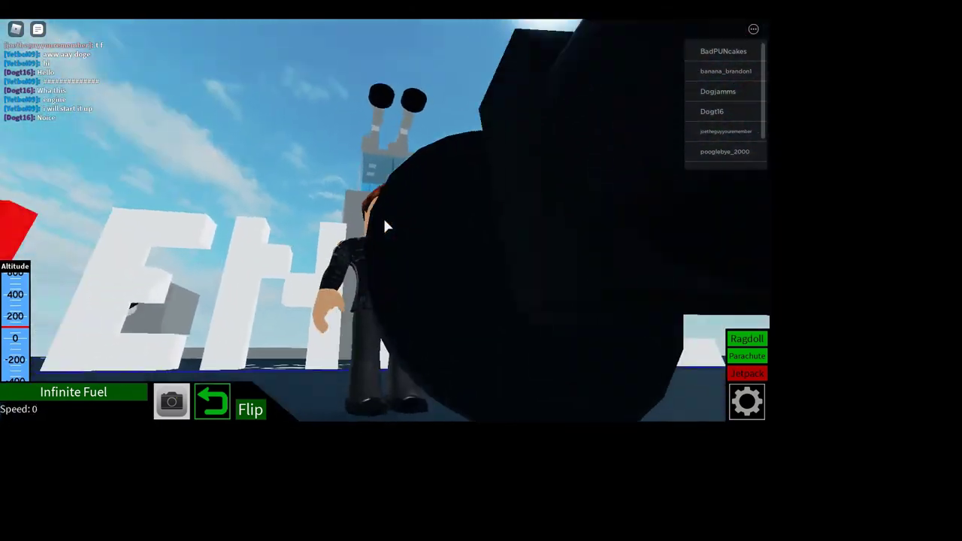
scroll(385, 225, up, 3)
key(w)
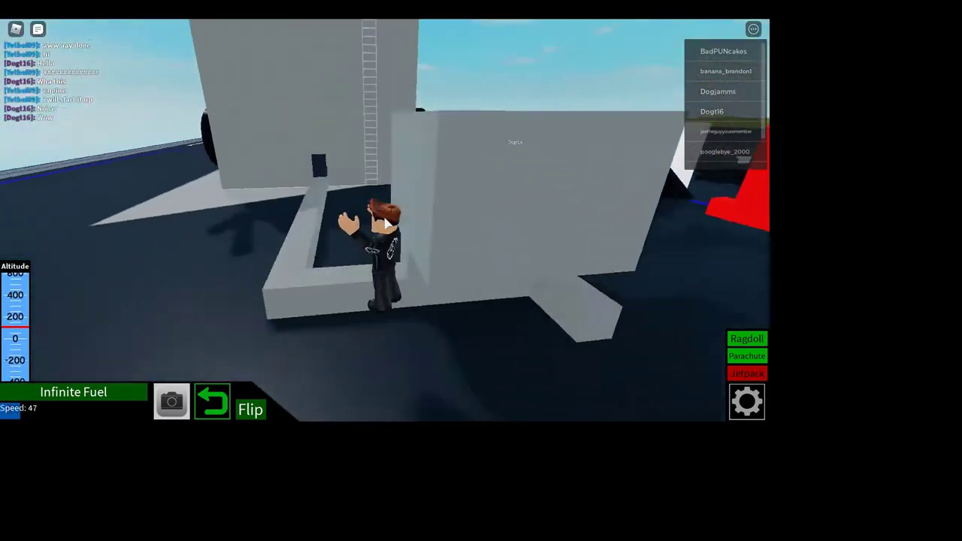
scroll(386, 223, up, 5)
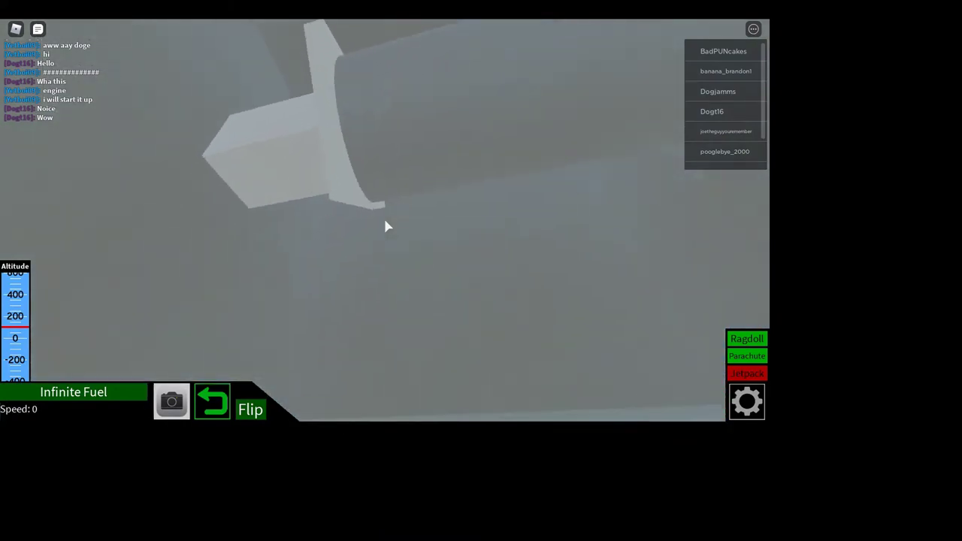
- Walk across the engine deck and post the 'nu crank shaft' chat message
key(w)
scroll(385, 226, down, 5)
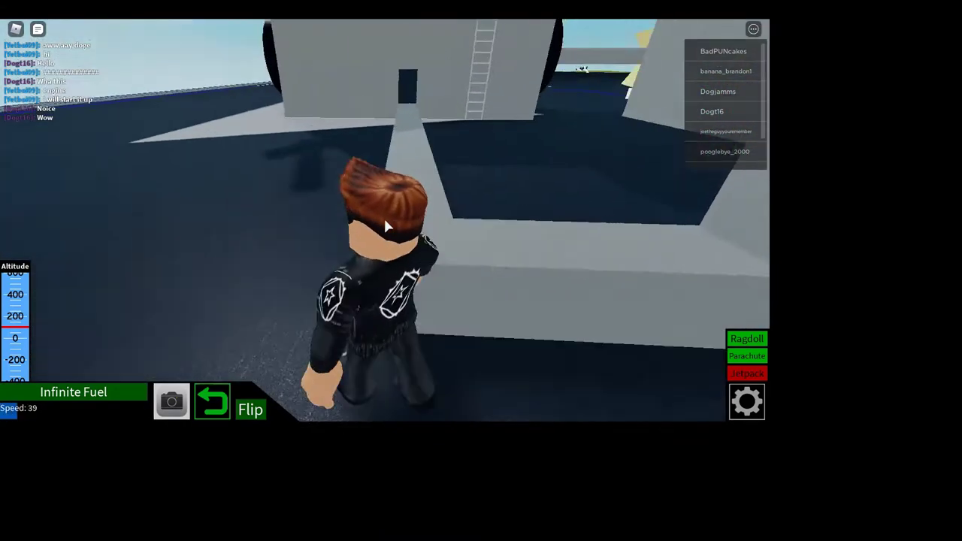
key(s)
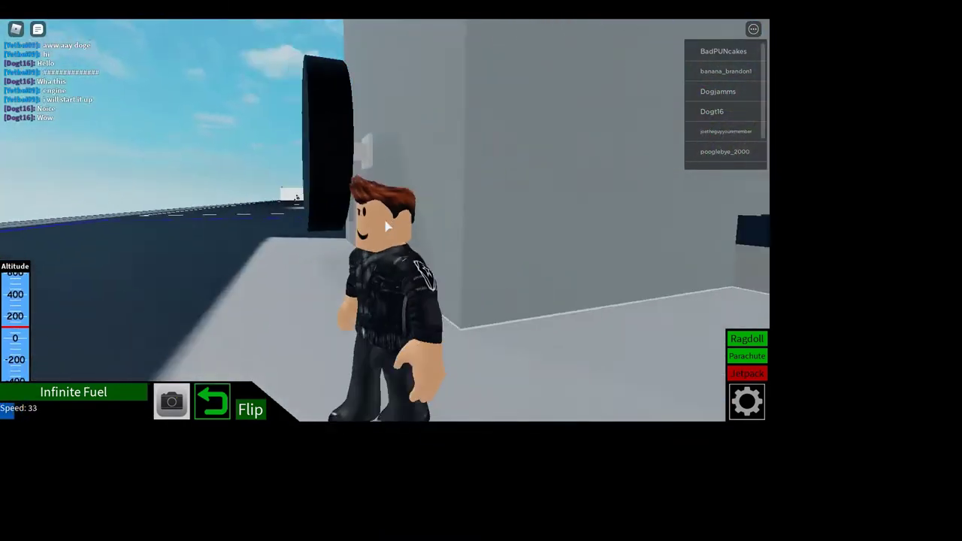
scroll(386, 225, up, 5)
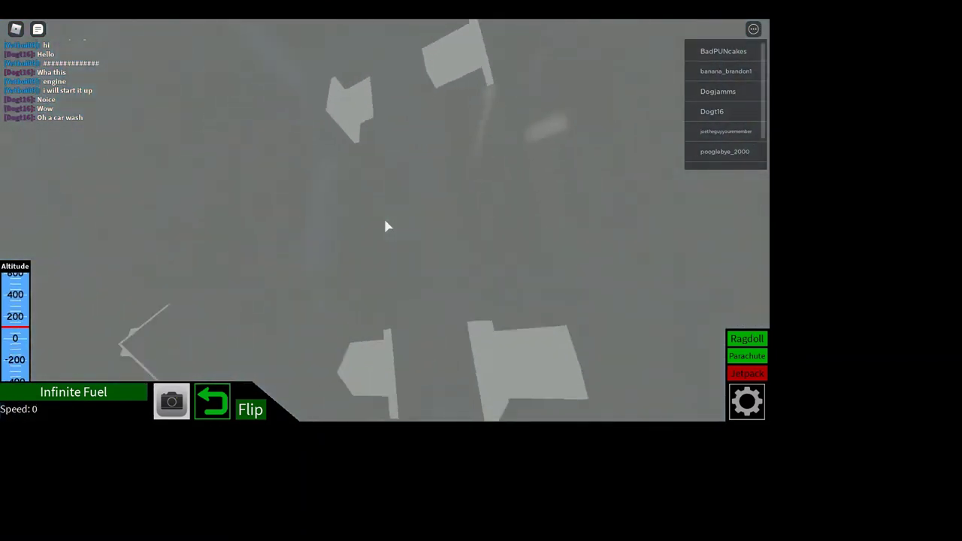
scroll(385, 226, down, 2)
scroll(385, 226, down, 3)
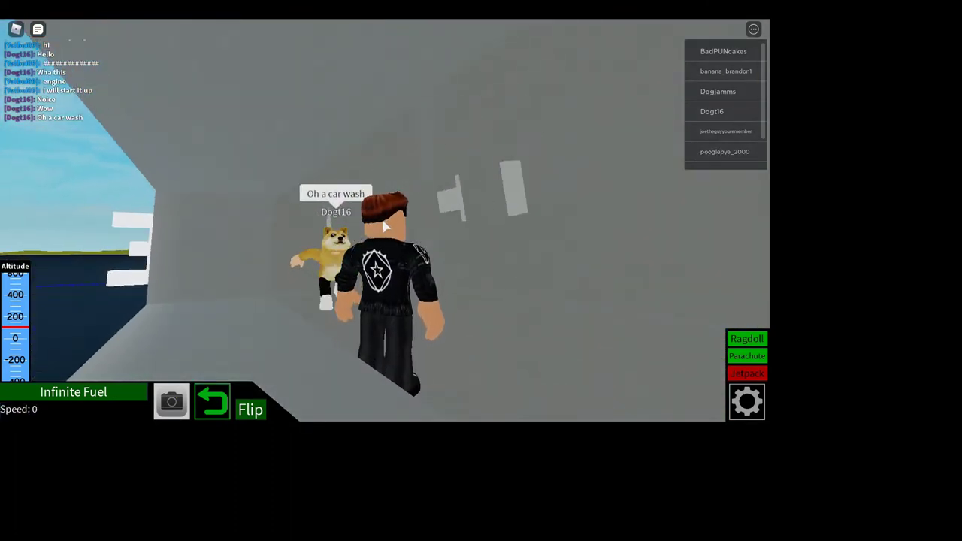
key(slash)
text(nu crank)
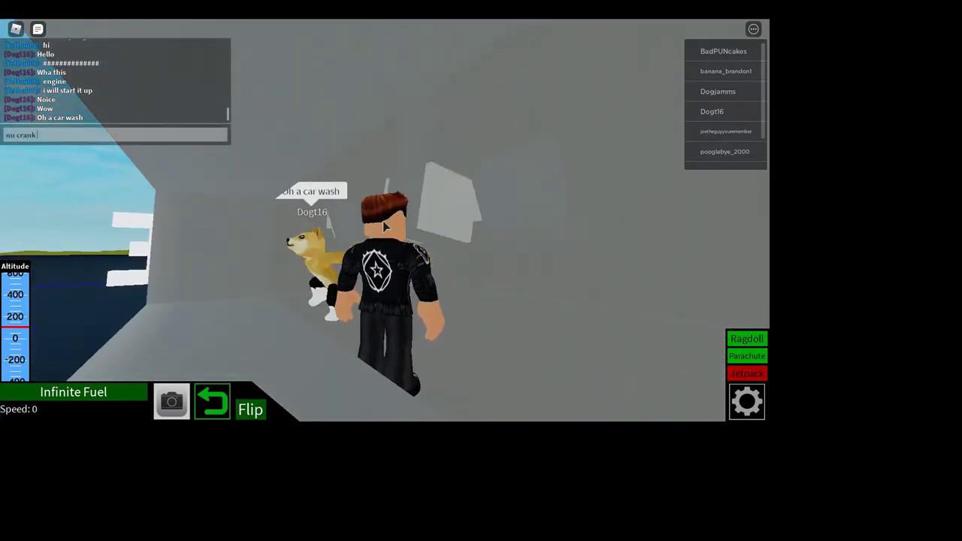
text( shaft)
key(Return)
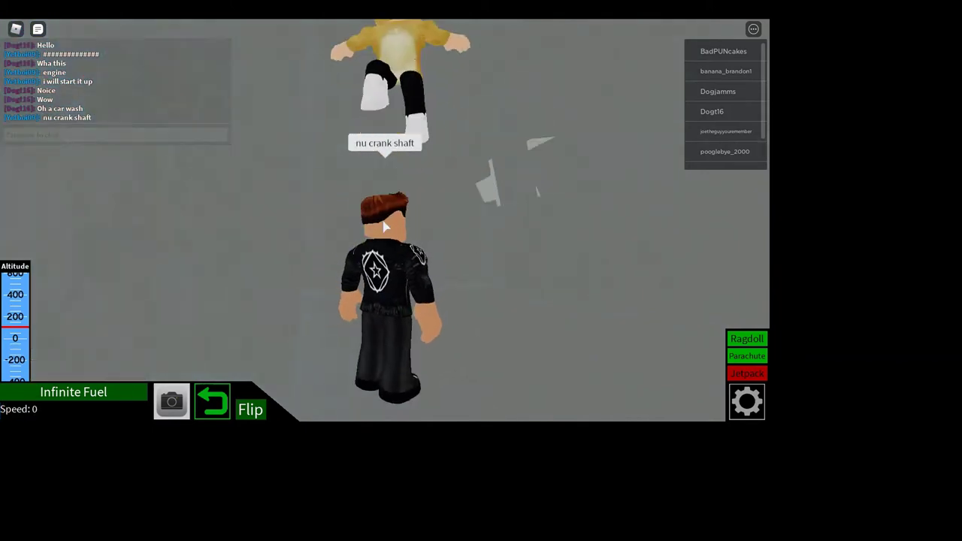
- Walk along the engine wall to the ladder and climb it
key(s)
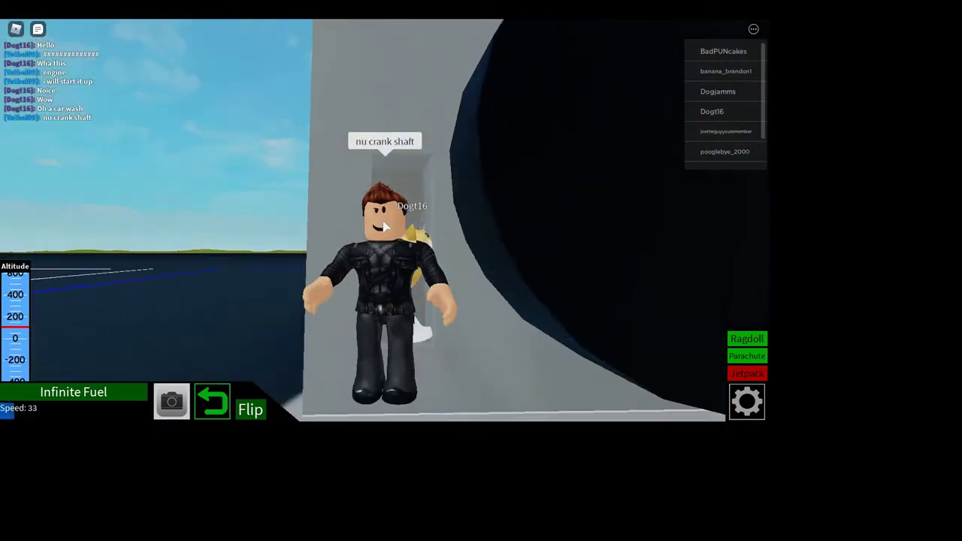
key(a)
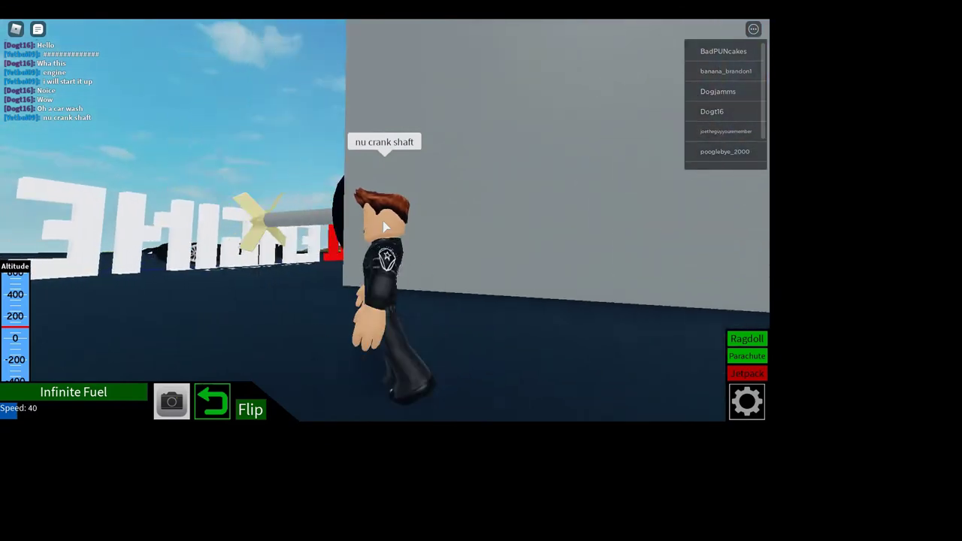
scroll(385, 227, down, 5)
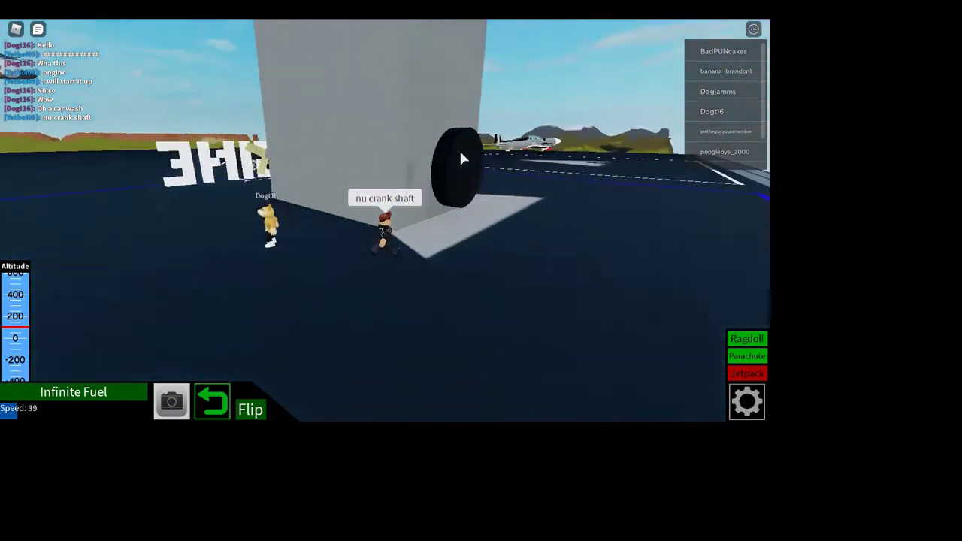
key(Left)
key(Left)
key(Left)
key(w)
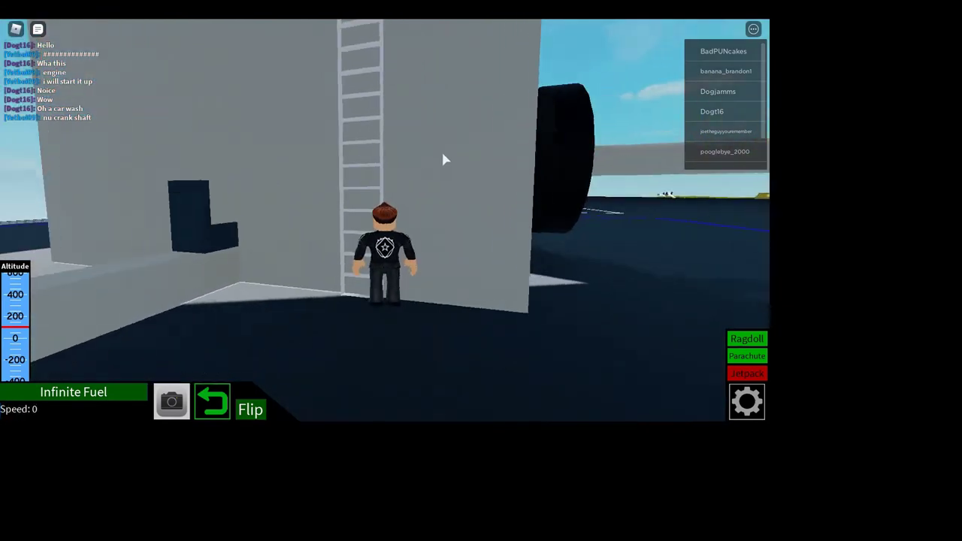
key(w)
key(w)
- Tour the engine roof, stepping onto the spinning flywheel and around the central pillar
key(w)
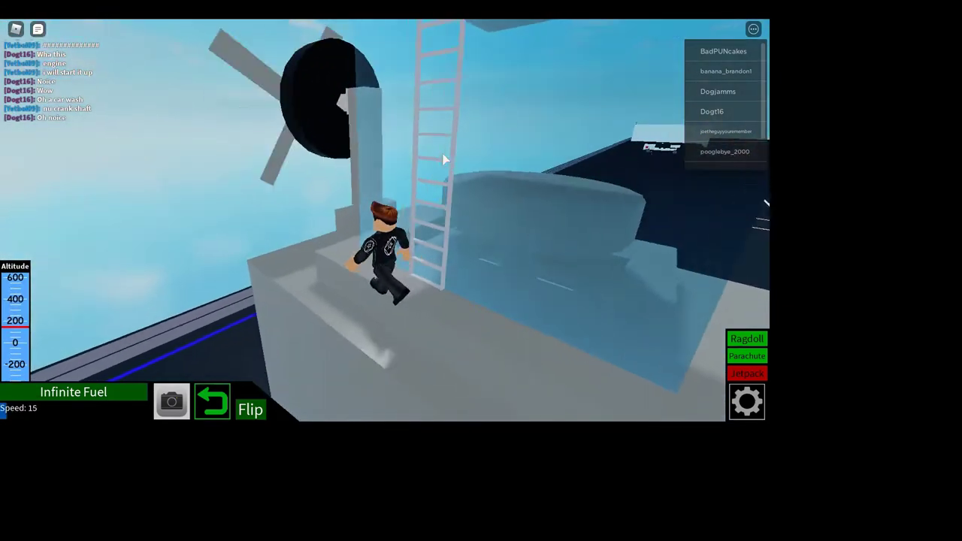
key(w)
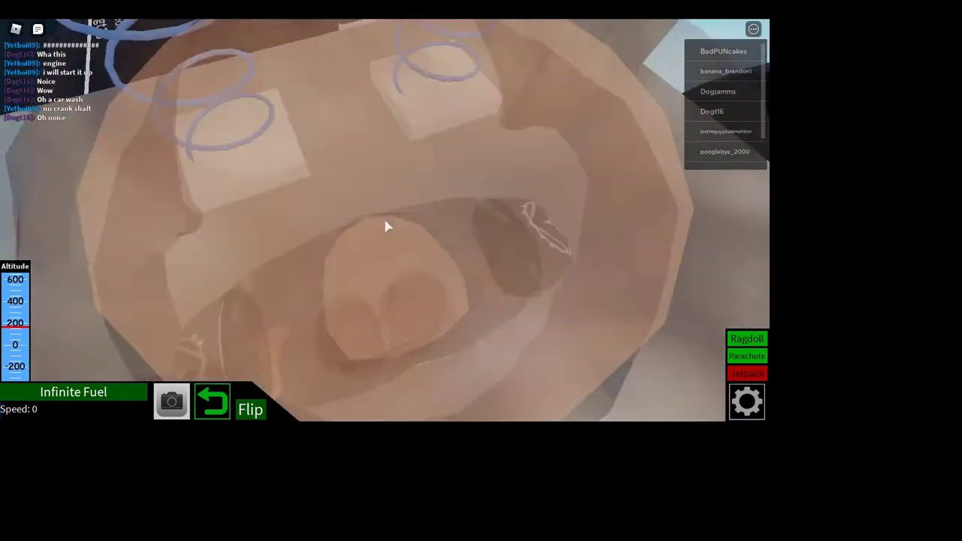
key(w)
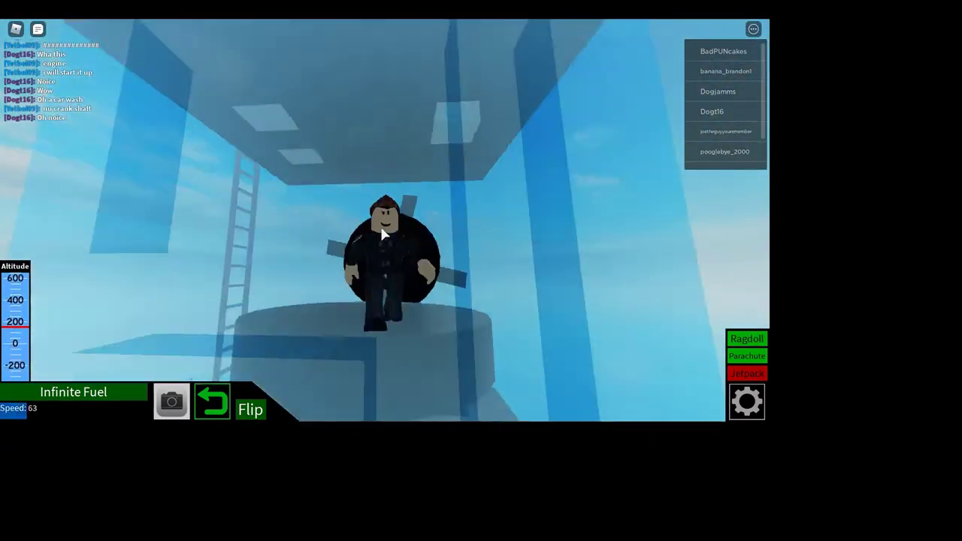
key(s)
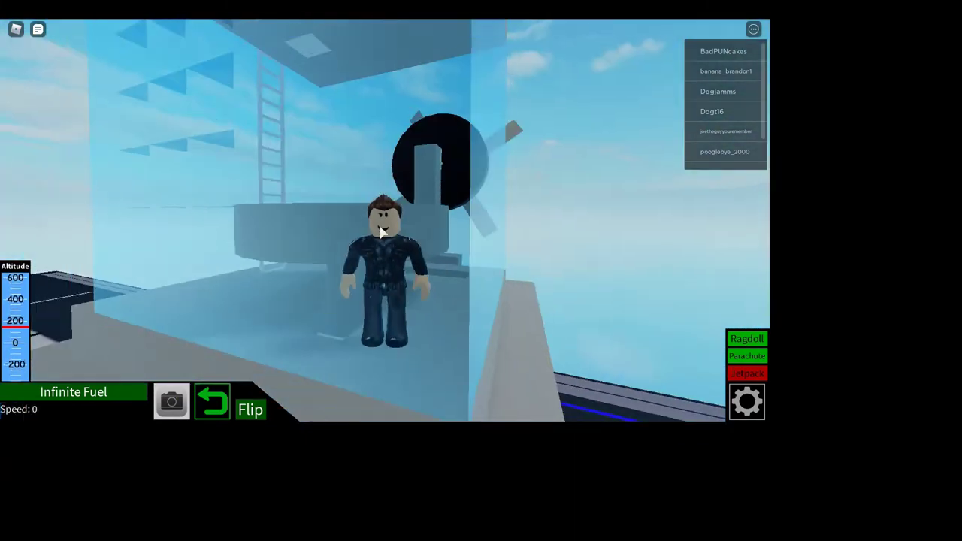
key(w)
key(d)
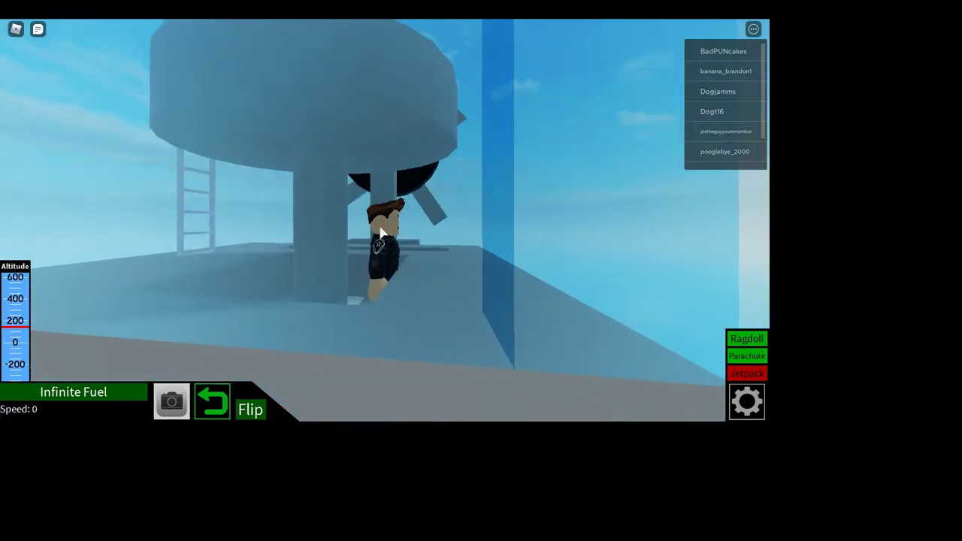
key(s)
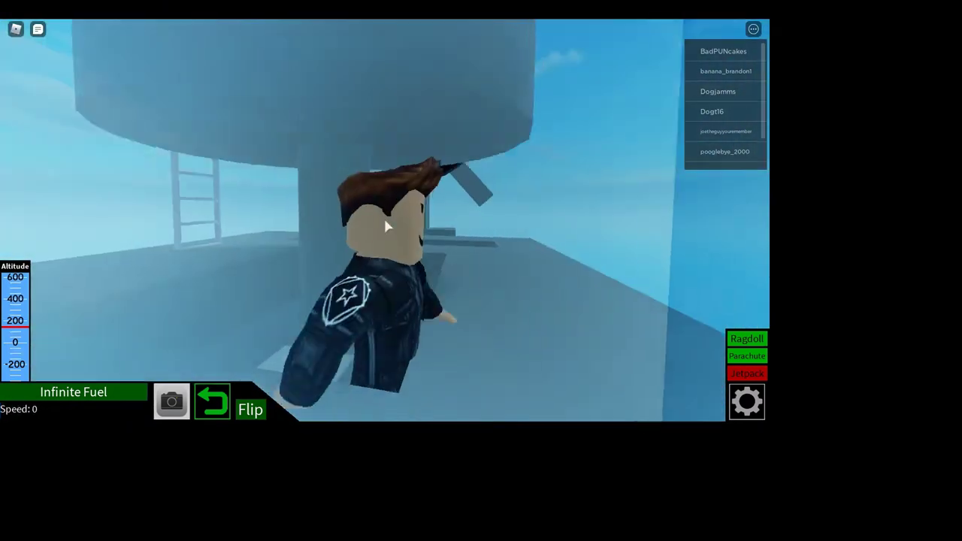
key(s)
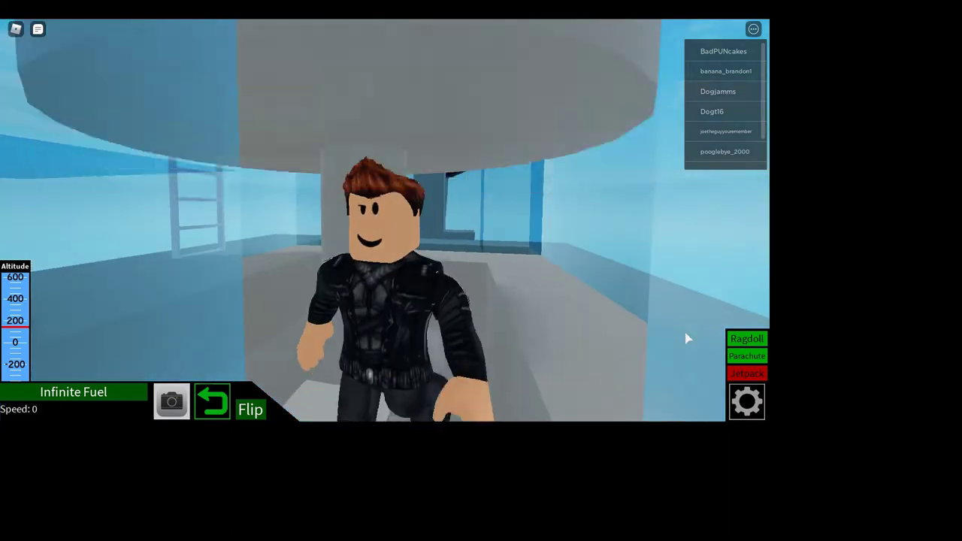
key(w)
- Ragdoll the avatar, then reset it to respawn on the plot
click(743, 340)
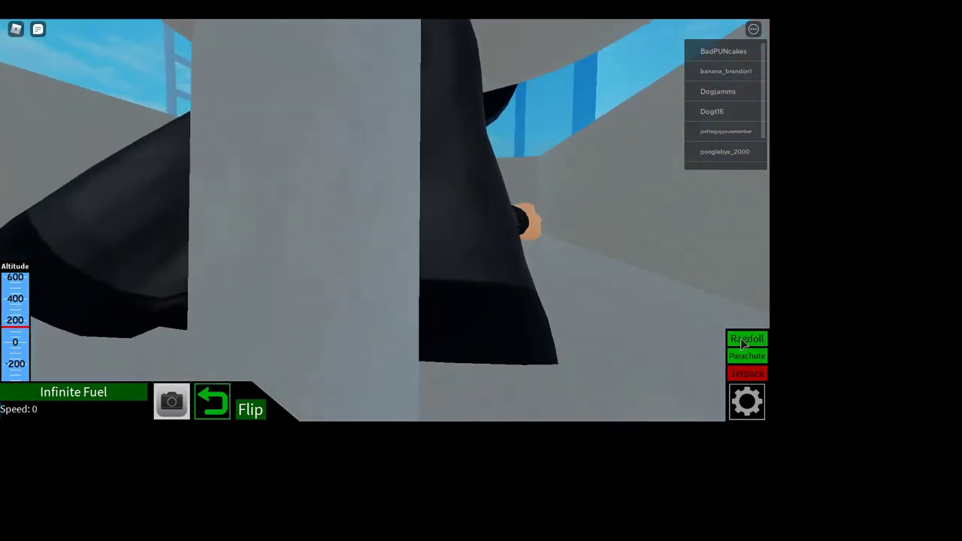
key(Escape)
key(r)
key(Return)
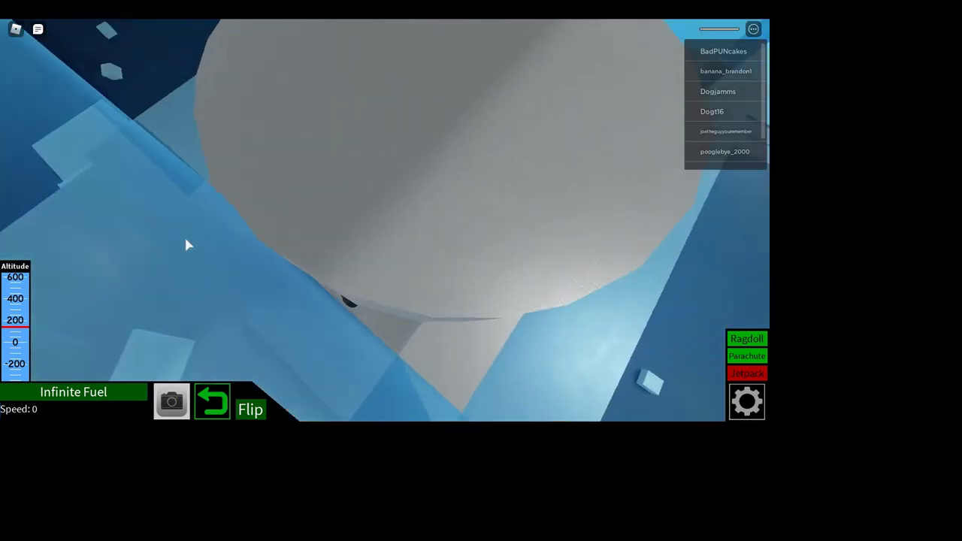
scroll(188, 244, down, 5)
scroll(185, 239, down, 3)
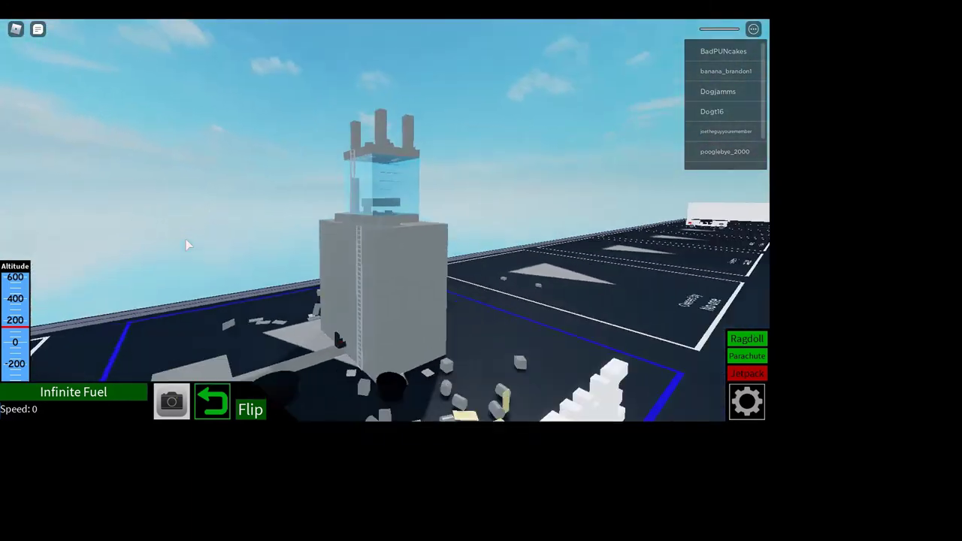
scroll(185, 239, down, 3)
scroll(180, 249, down, 2)
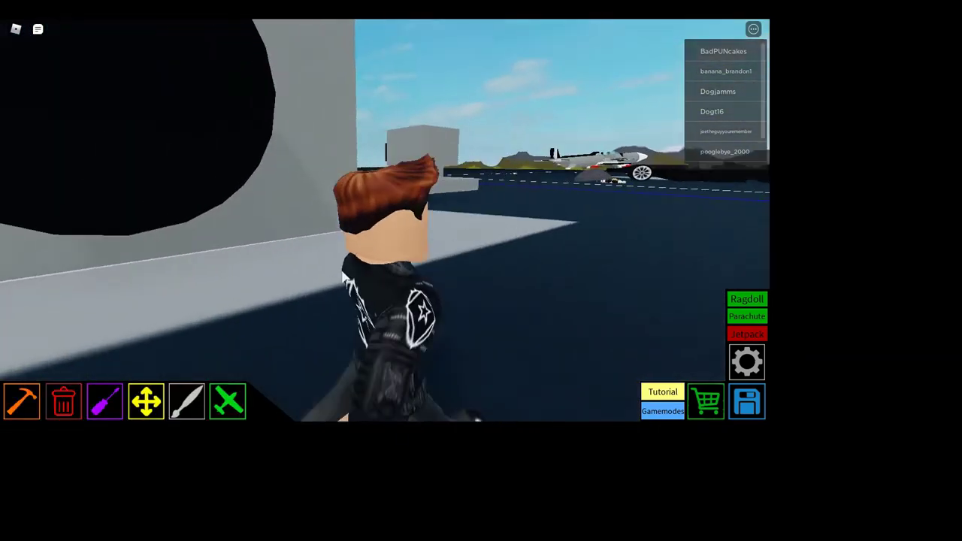
- Walk over the runway to the grey dome and black car, then back toward the engine
key(w)
key(w)
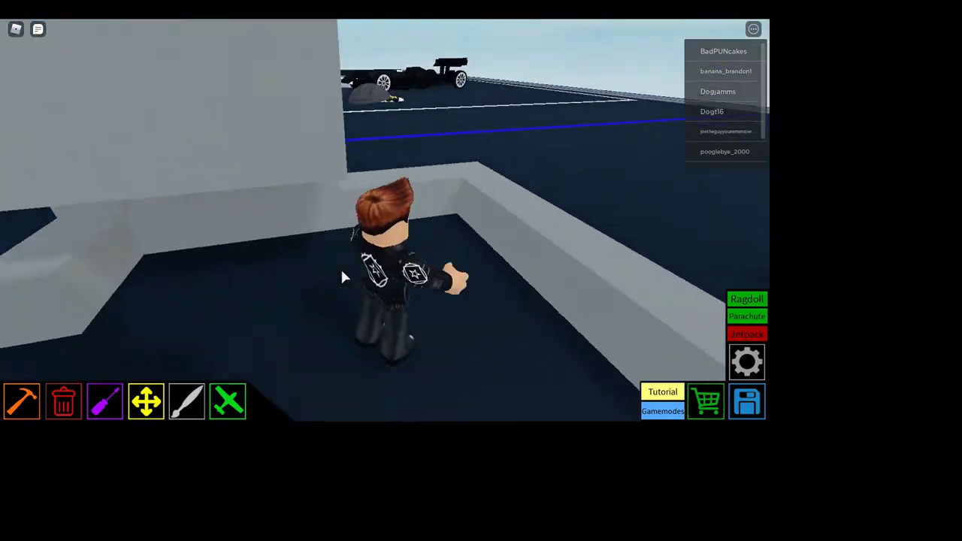
key(w)
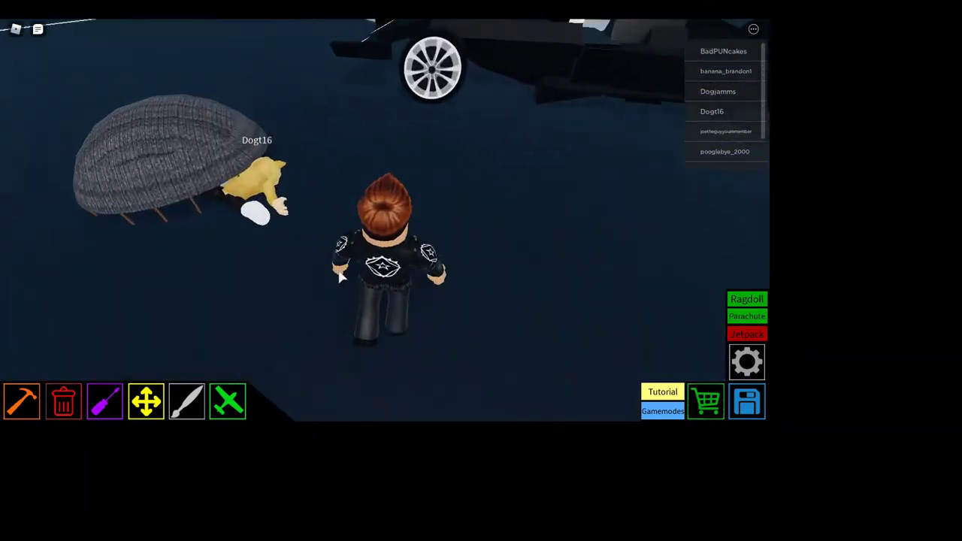
key(w)
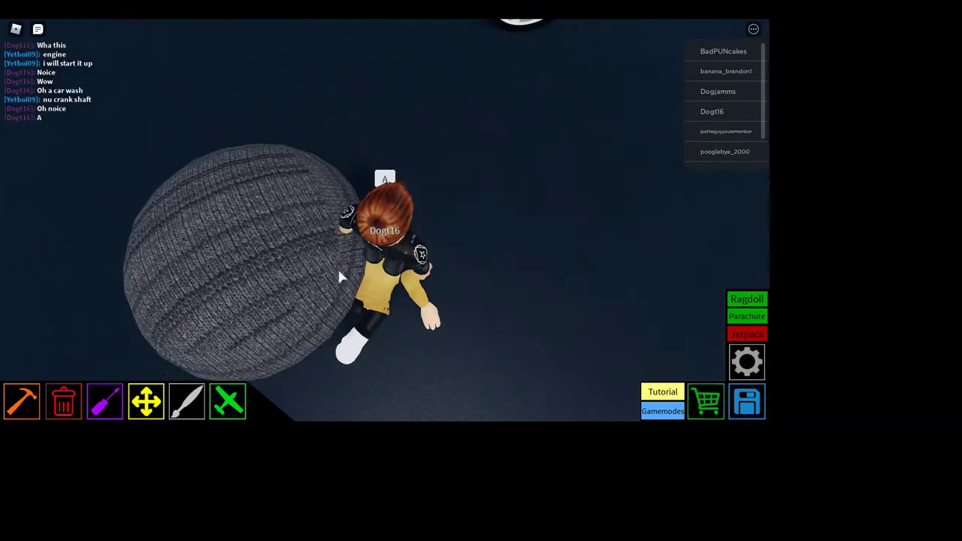
key(Left)
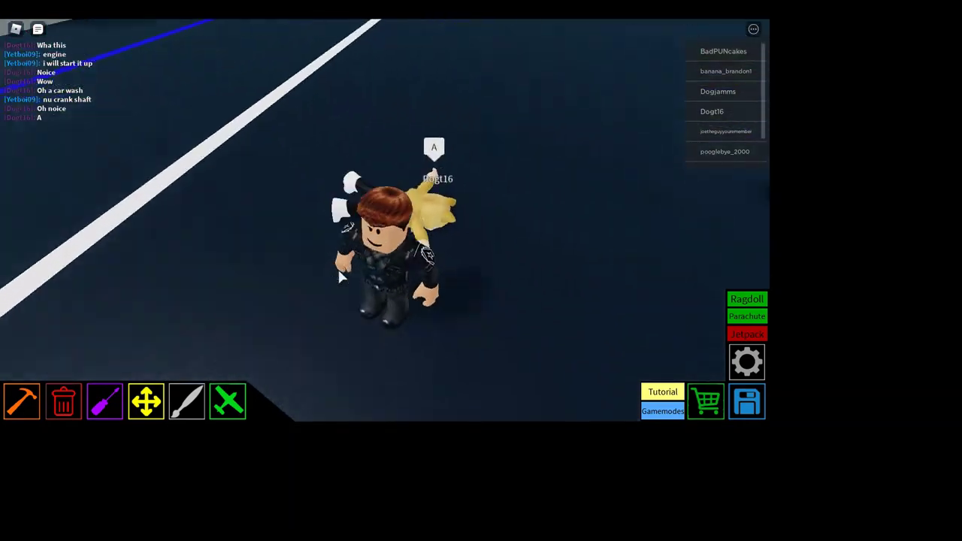
key(w)
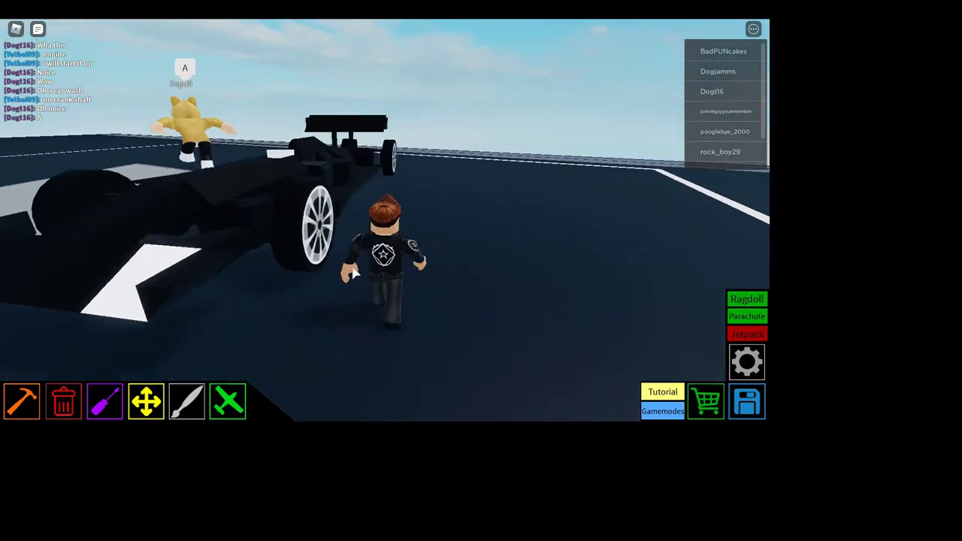
key(w)
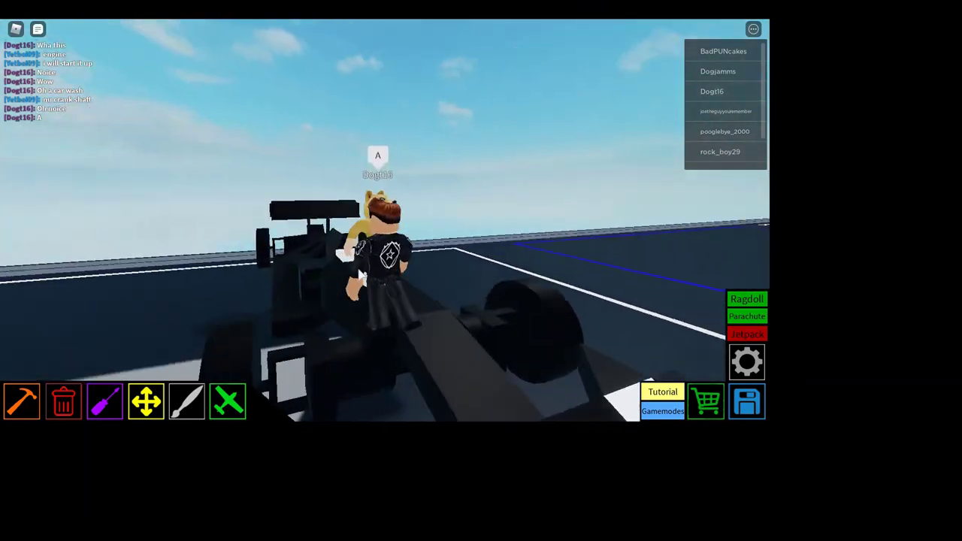
key(w)
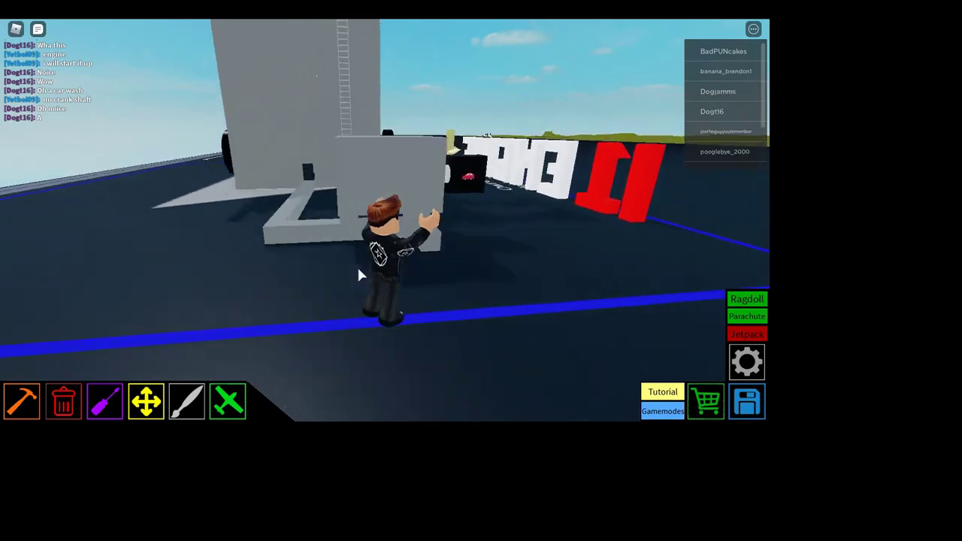
- Walk past the engine base to the ladder tower and climb to its top platform
key(w)
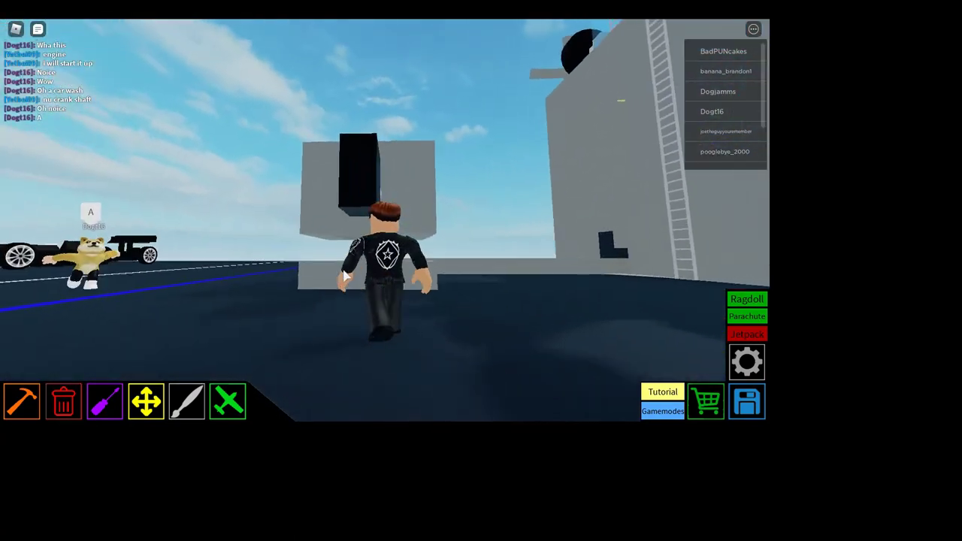
key(w)
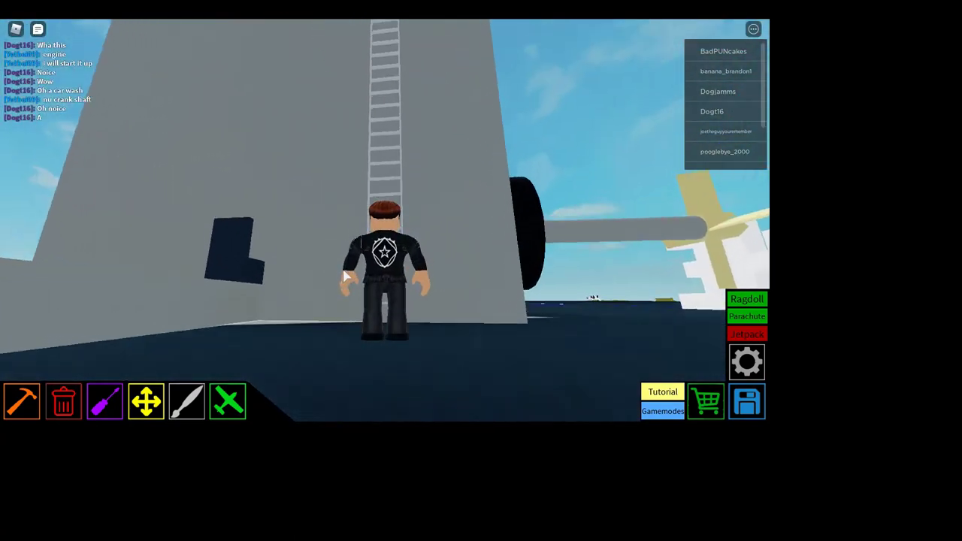
key(s)
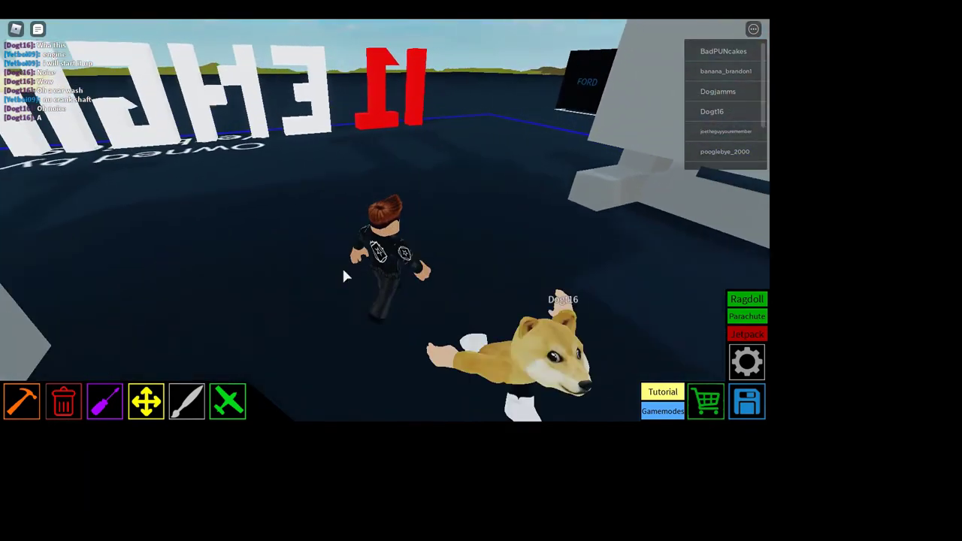
key(w)
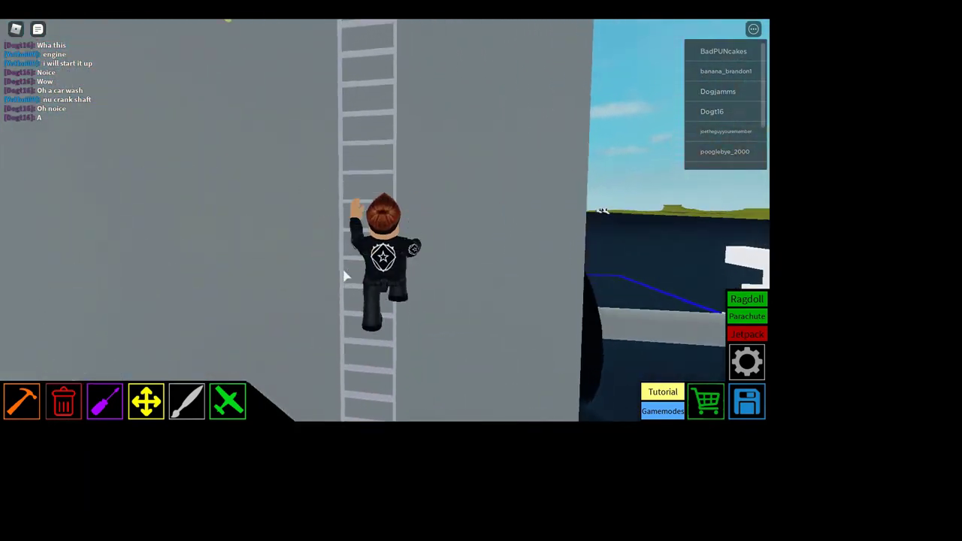
key(w)
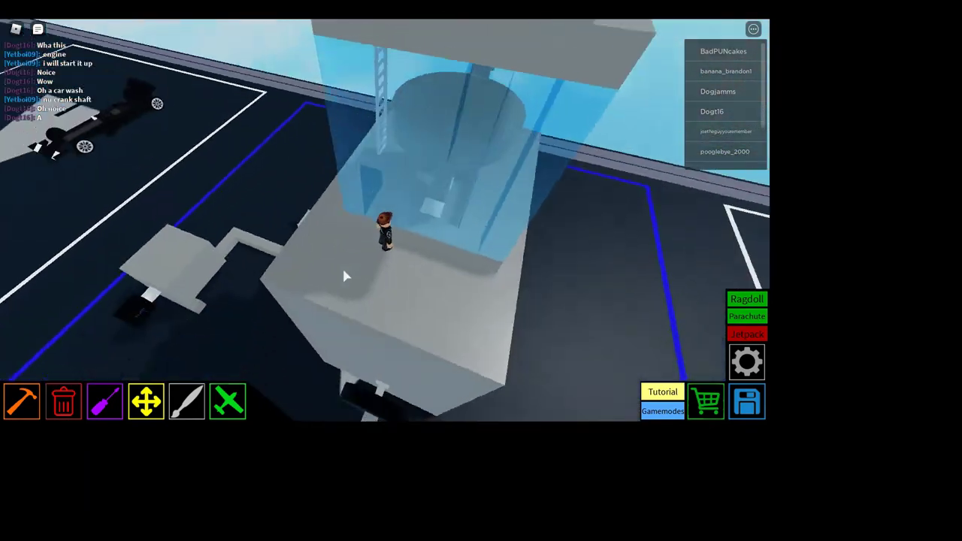
scroll(343, 276, down, 10)
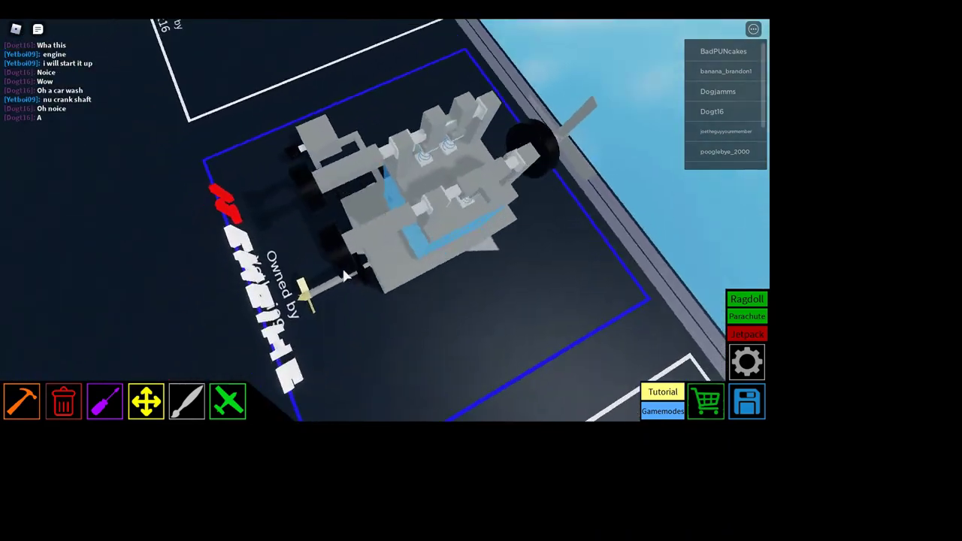
scroll(343, 276, up, 3)
scroll(343, 277, up, 3)
scroll(343, 276, up, 3)
scroll(344, 276, up, 2)
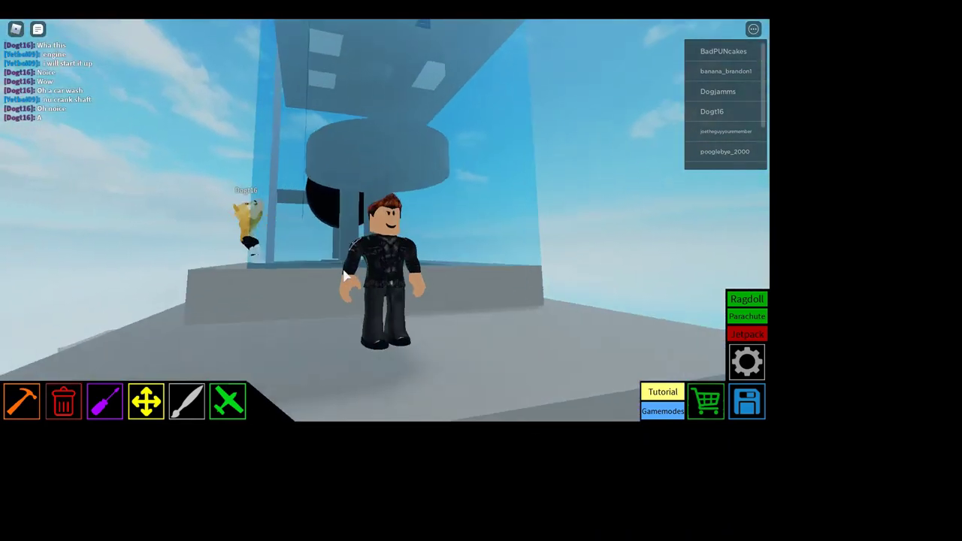
scroll(344, 276, up, 5)
scroll(342, 274, down, 2)
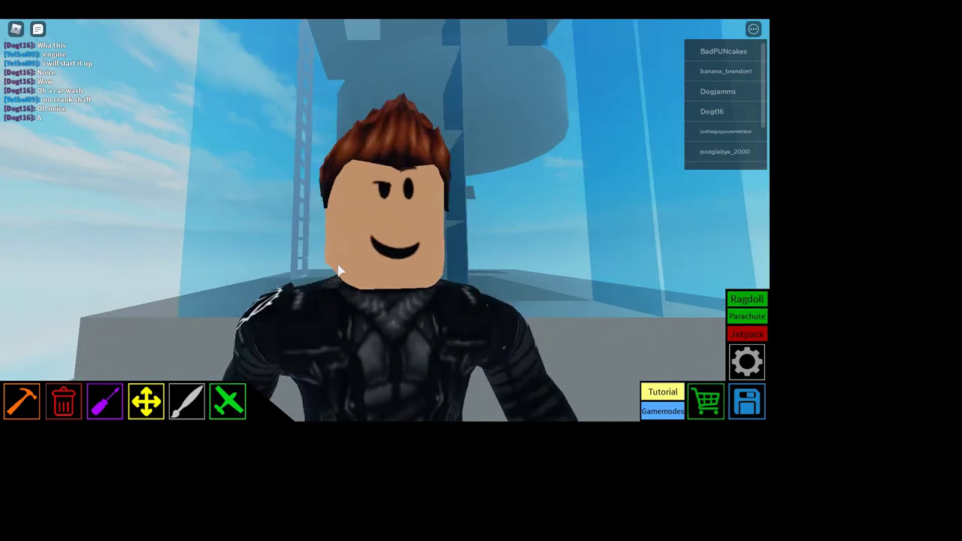